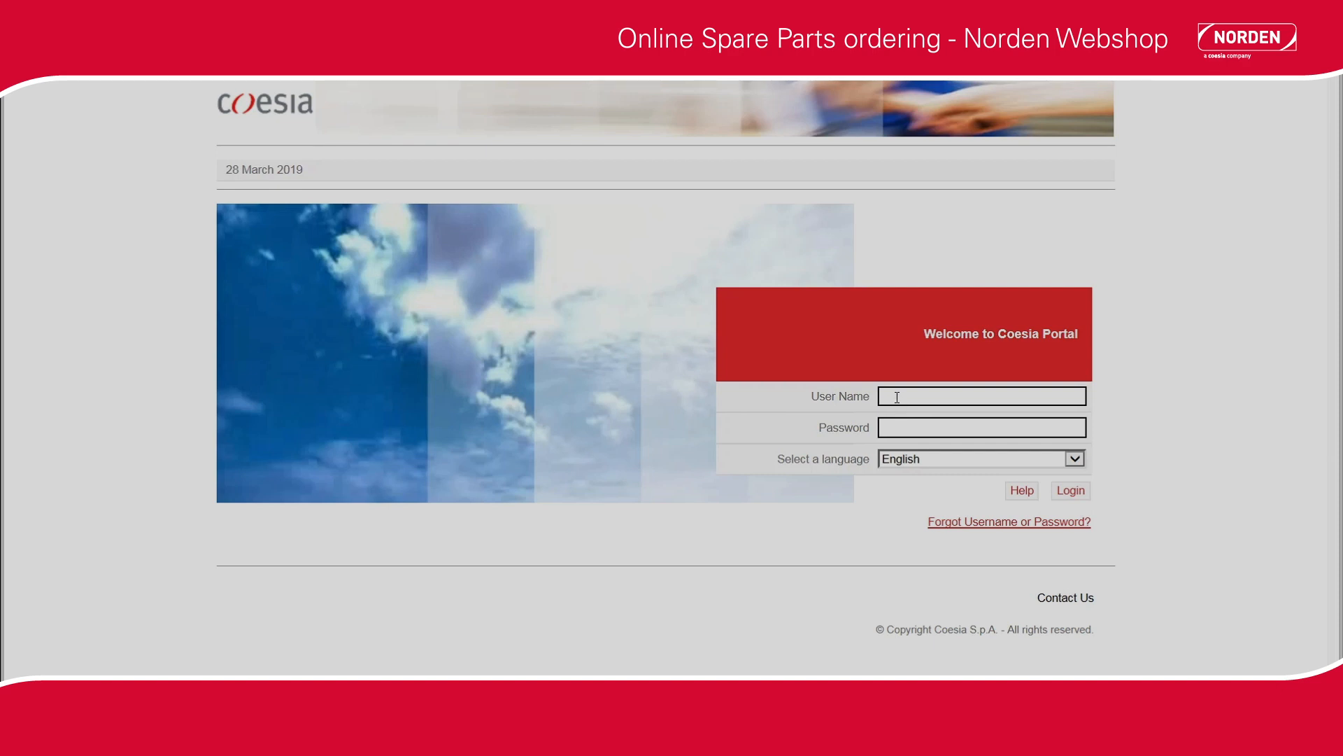
# Sign in to the Coesia Portal with the account's user name and password.
pyautogui.click(897, 396)
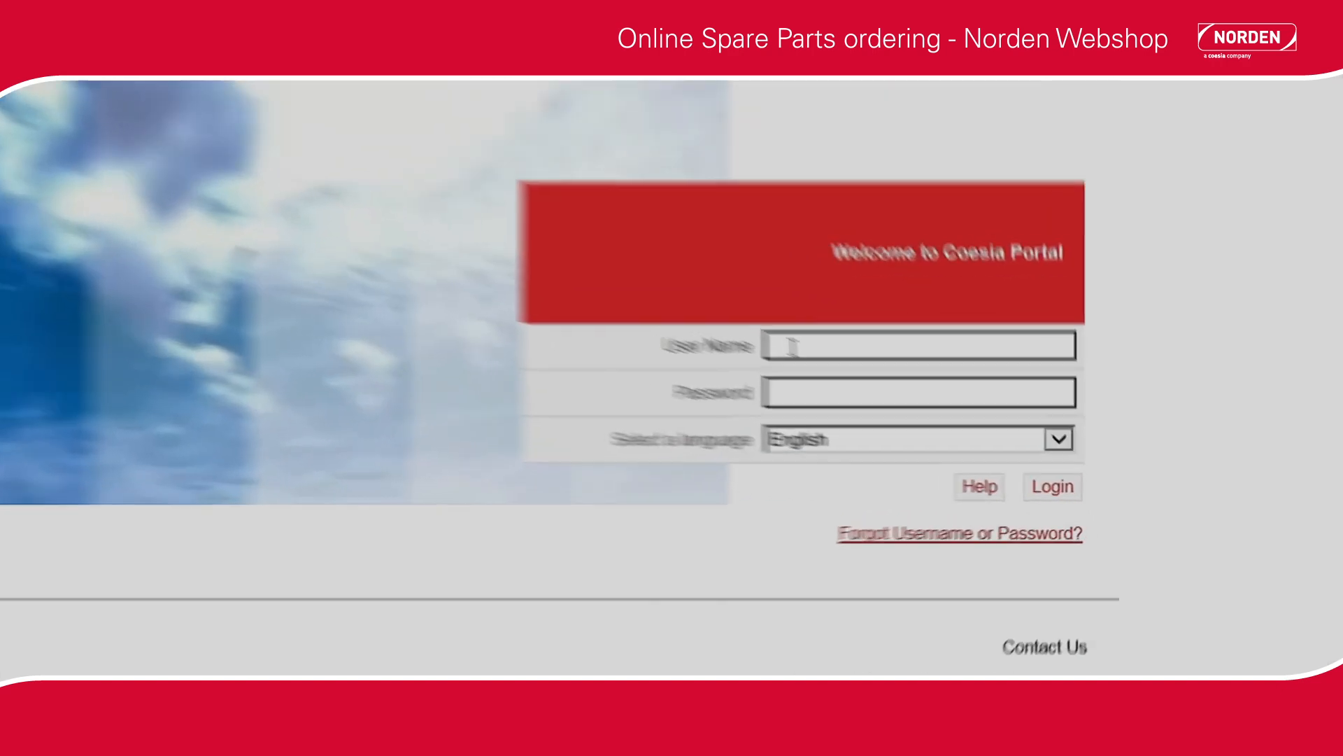
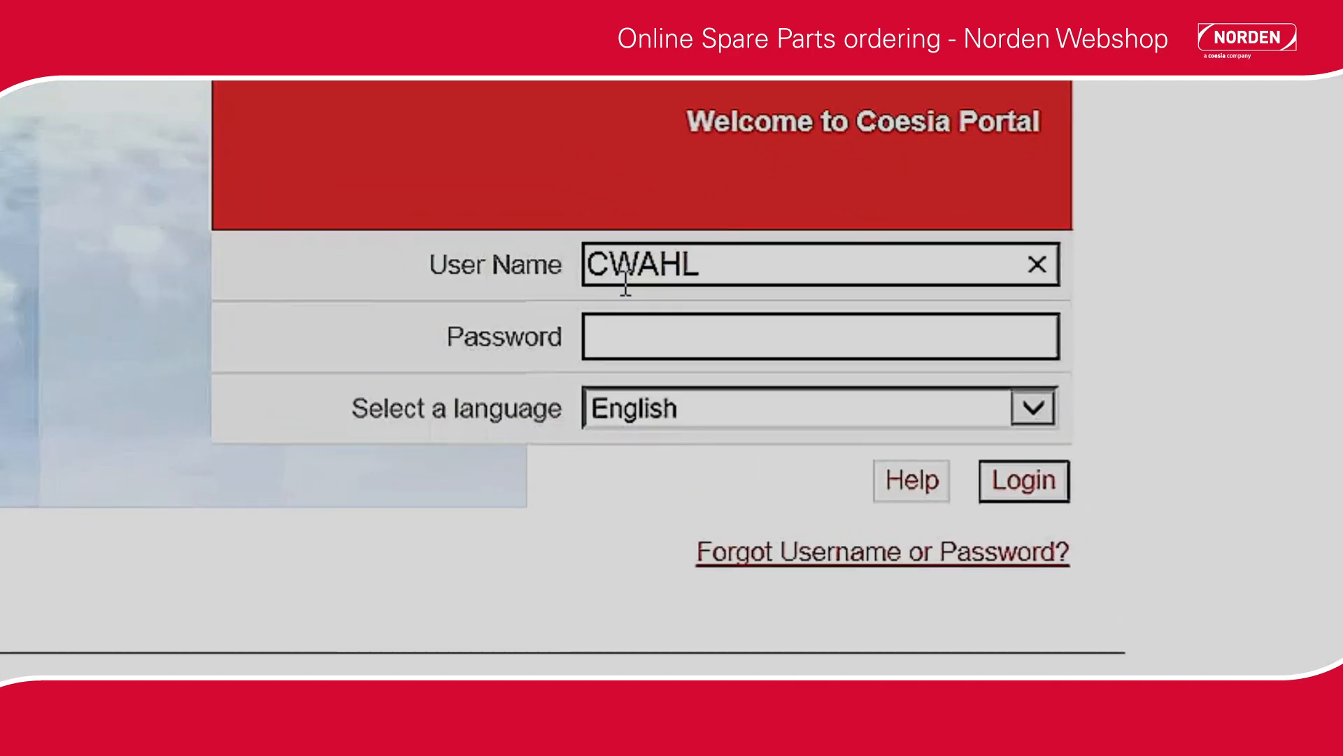
pyautogui.click(622, 327)
pyautogui.write('••••••••••')
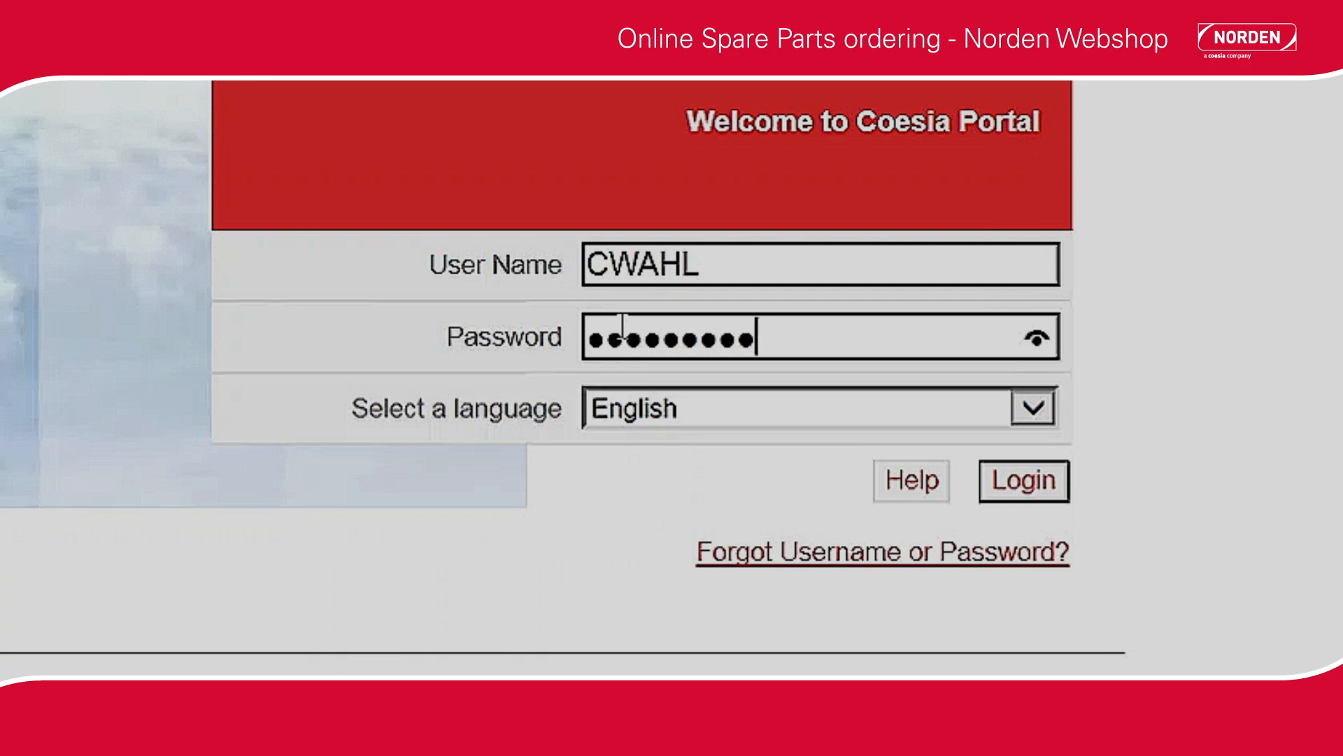
pyautogui.press('Return')
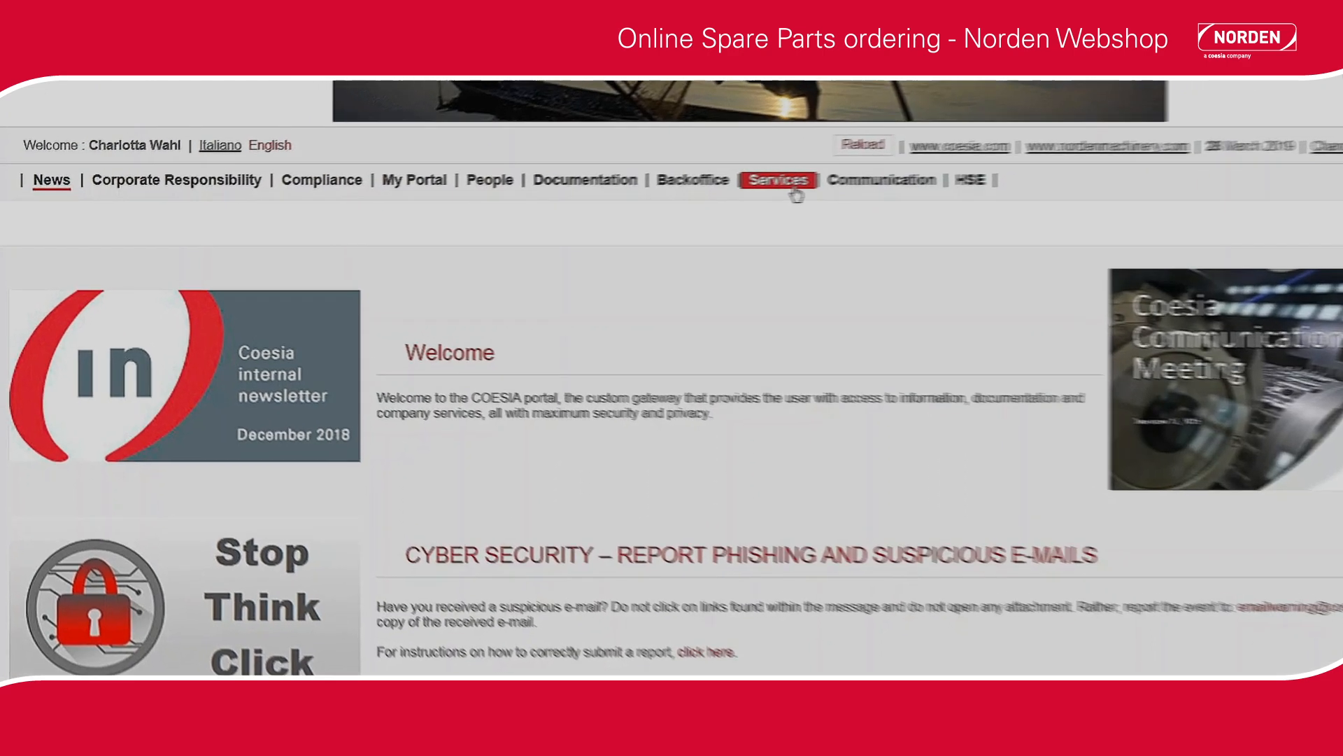
# Open the Coesia Webshop Application from the portal's services and select english (en) as its language.
pyautogui.click(703, 189)
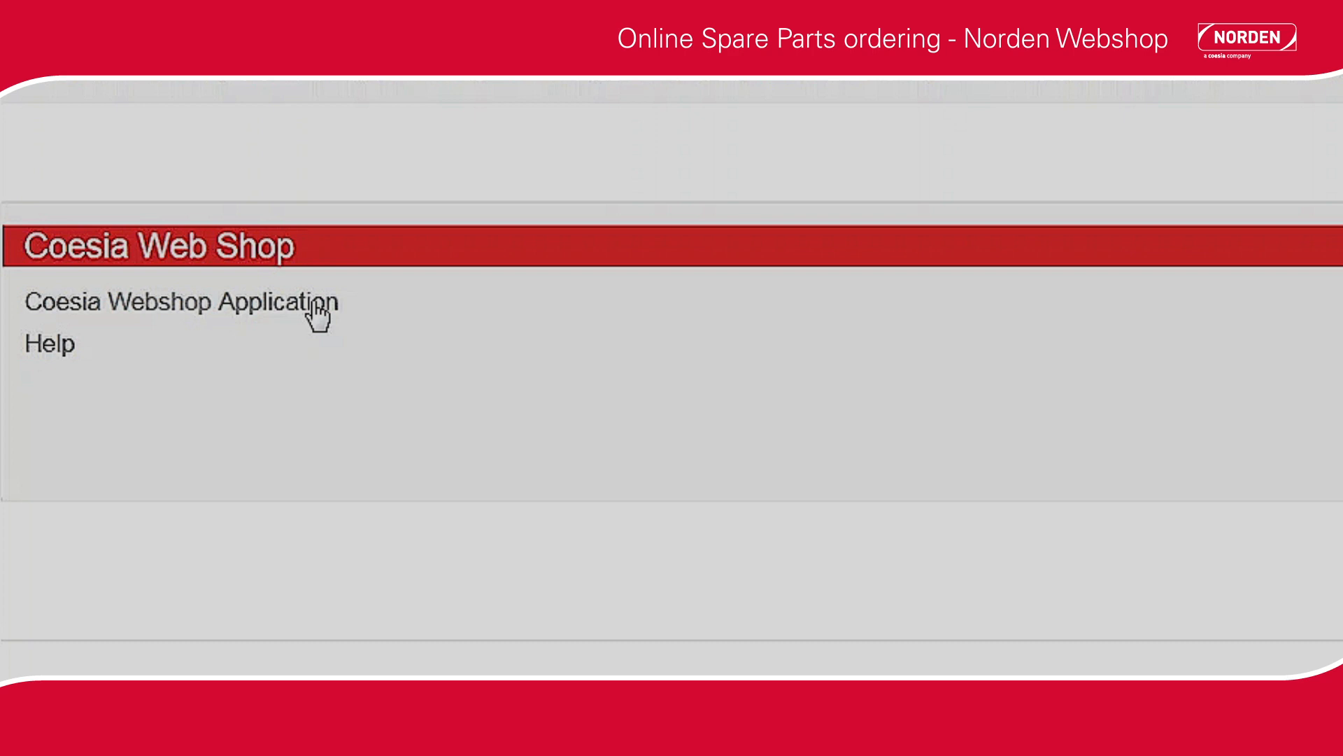
pyautogui.click(315, 305)
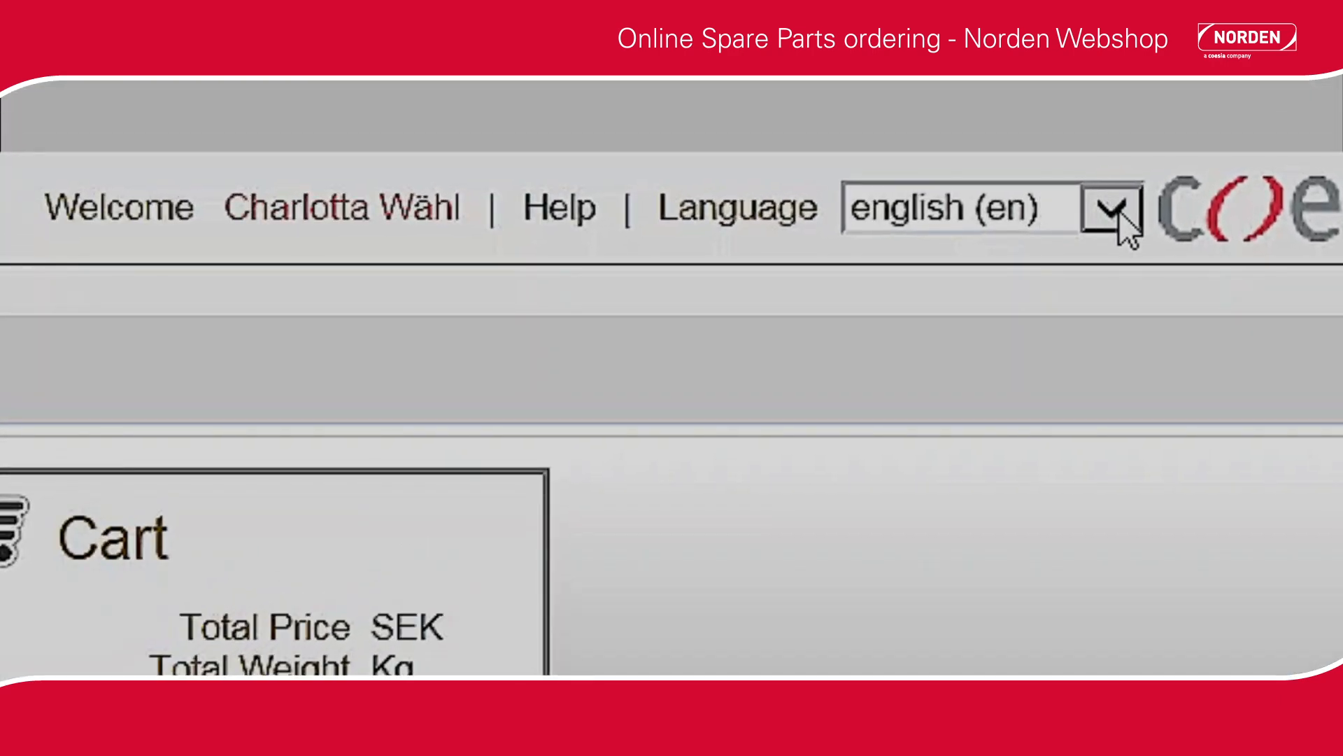
pyautogui.click(1143, 180)
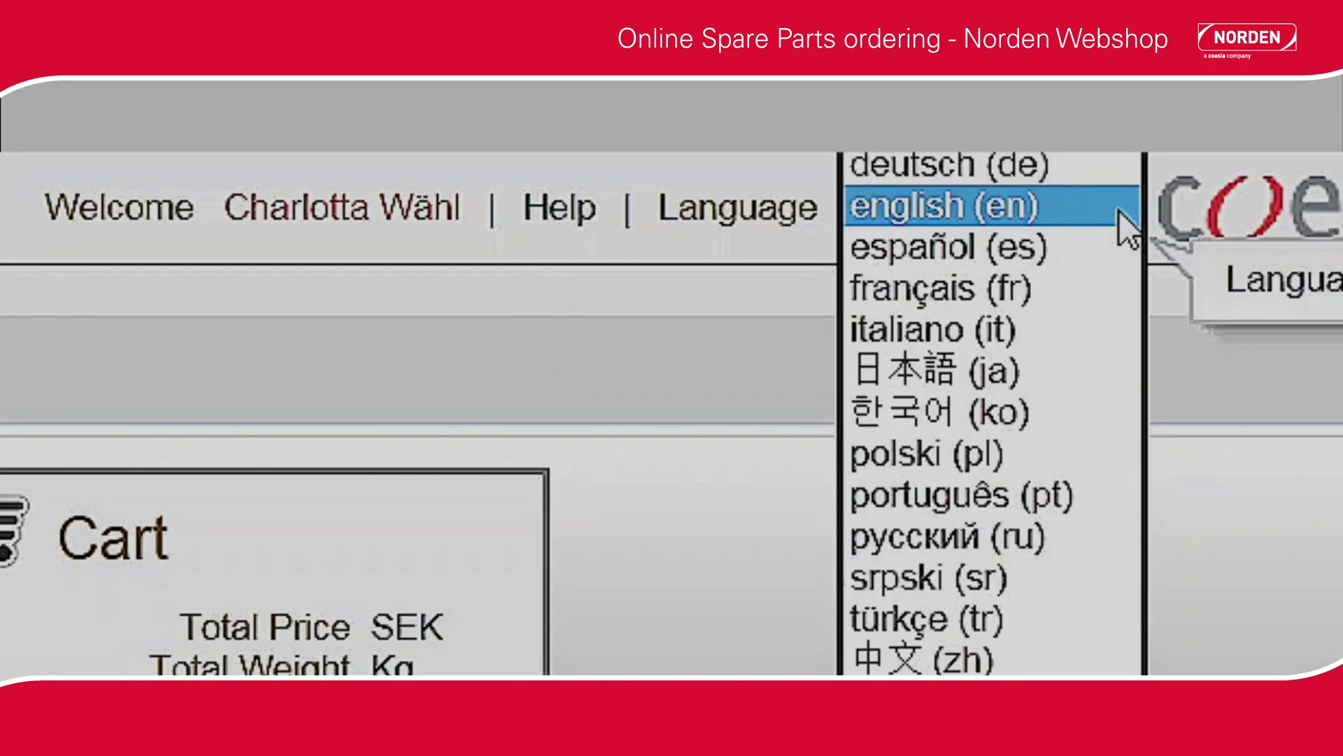
pyautogui.click(1119, 210)
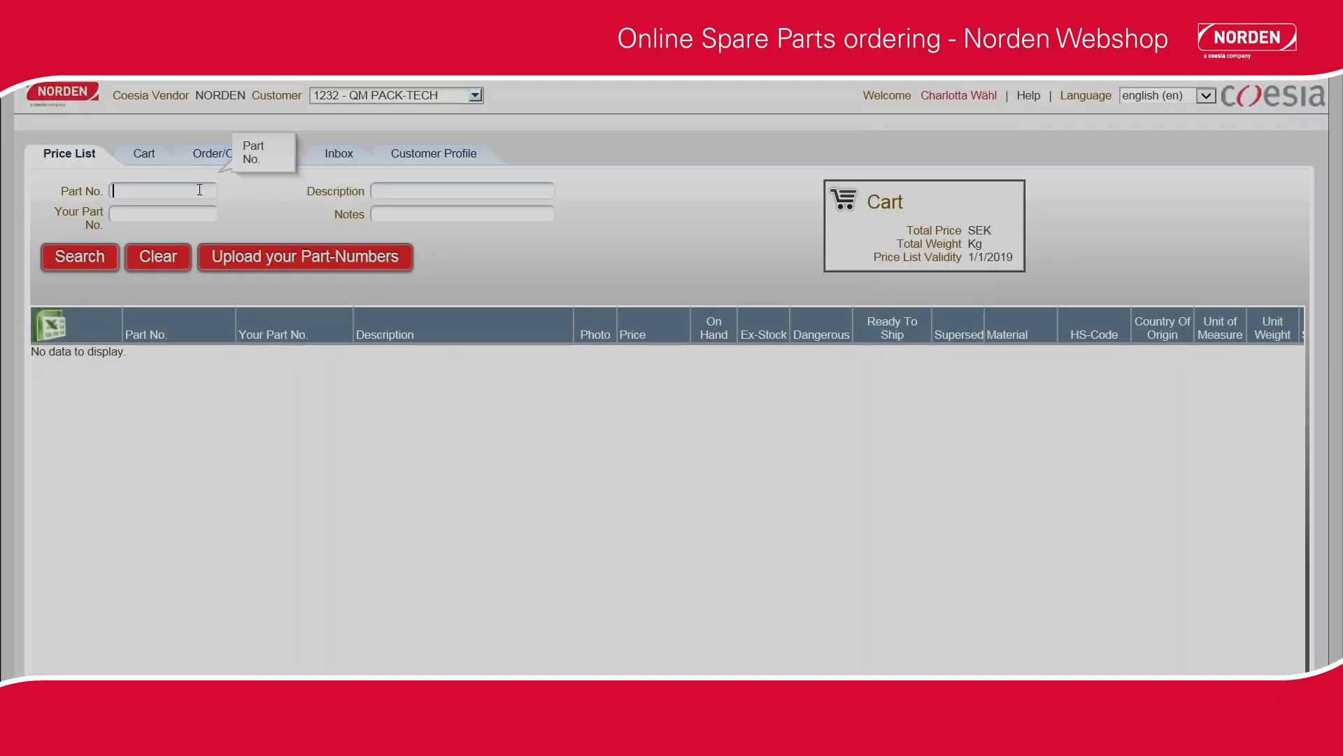
# Search the price list for part number 271 030 038.
pyautogui.write('271 030 038')
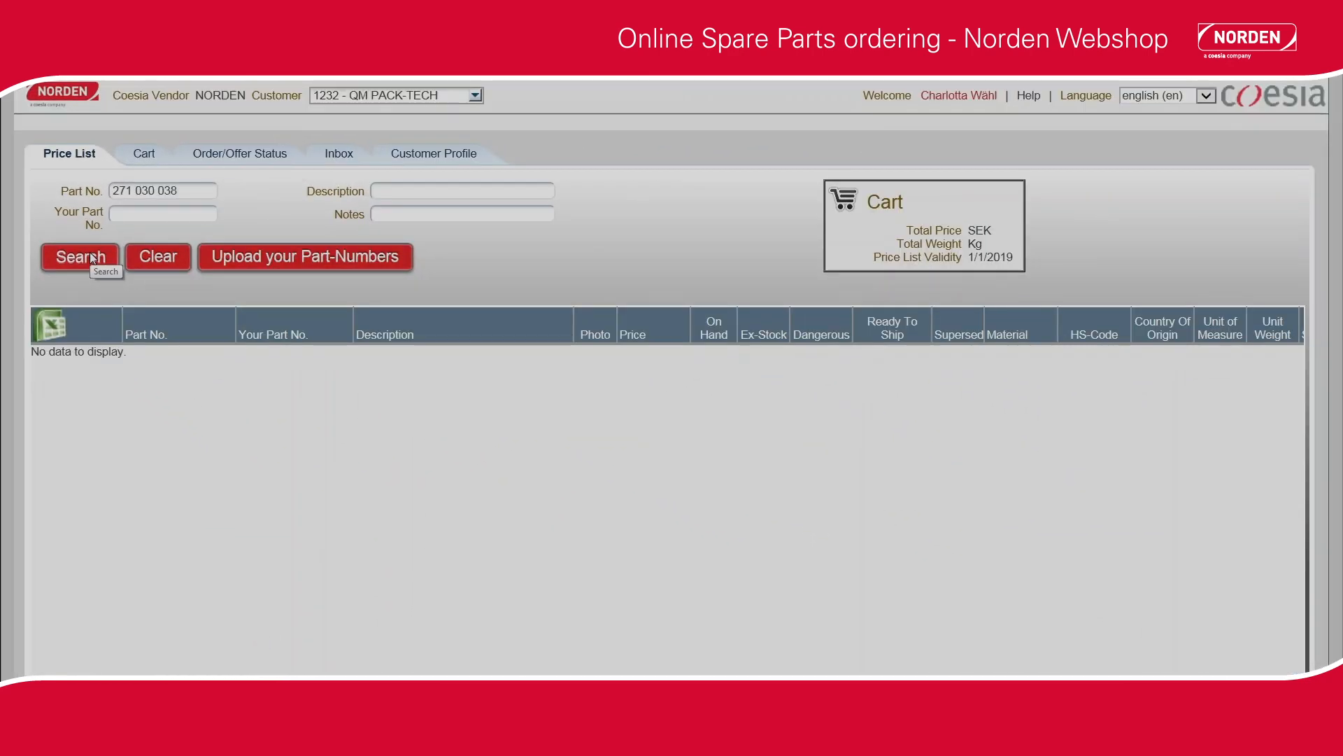
pyautogui.click(92, 257)
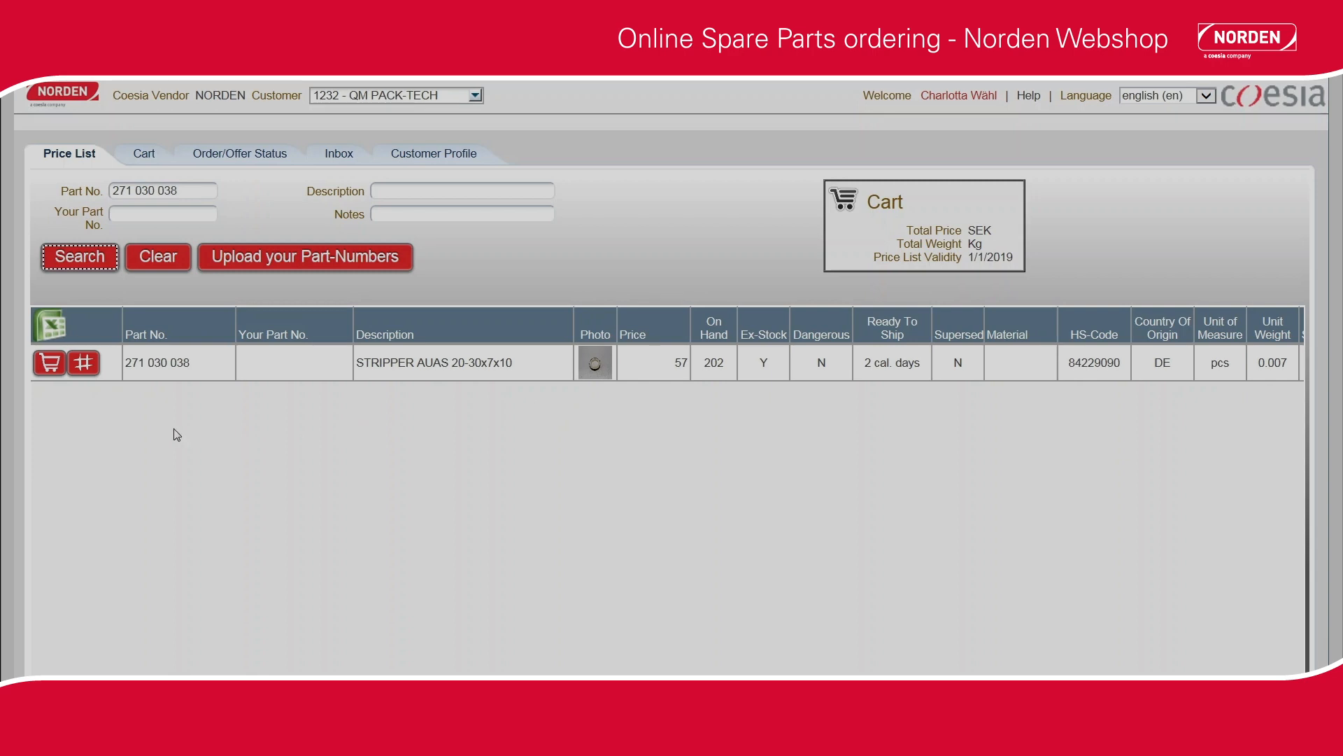
# Insert the found stripper part into the cart with quantity 2 and machine number 5448.
pyautogui.click(50, 362)
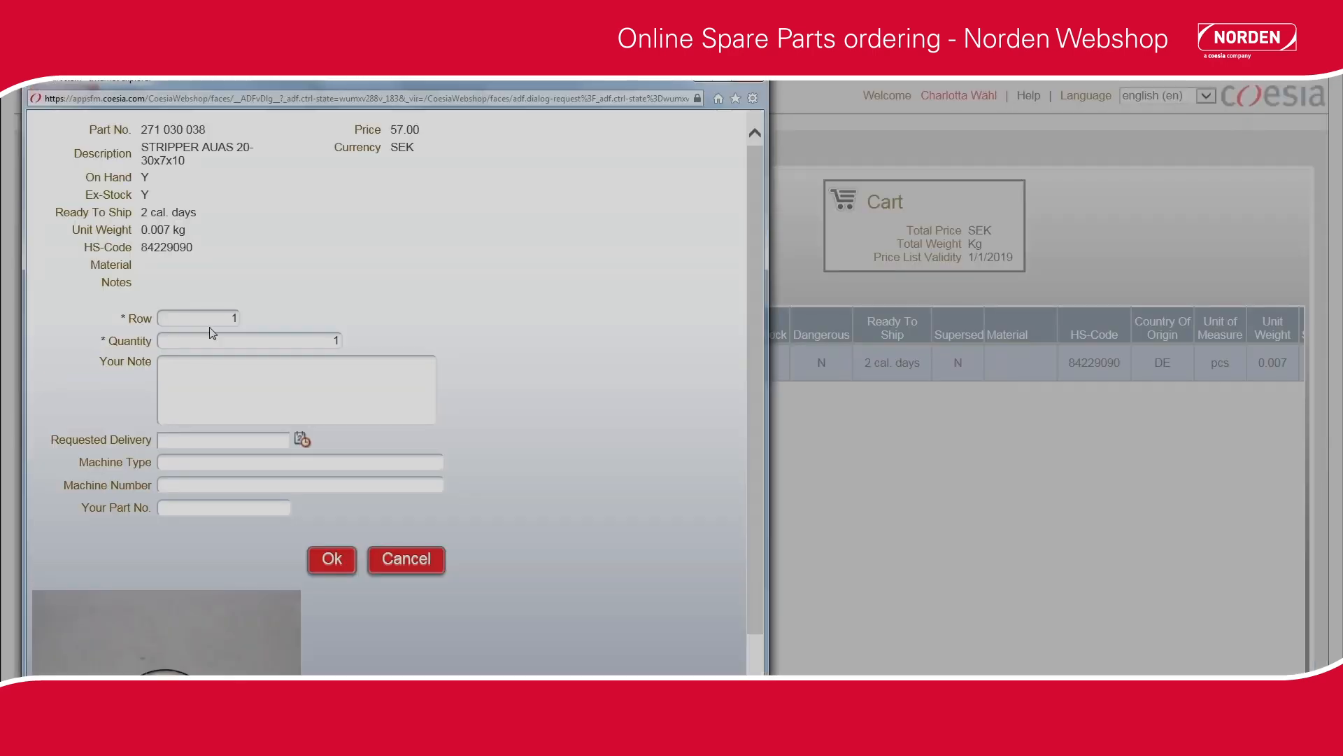
pyautogui.click(319, 340)
pyautogui.doubleClick(320, 340)
pyautogui.write('2')
pyautogui.click(237, 484)
pyautogui.write('54480')
pyautogui.click(331, 560)
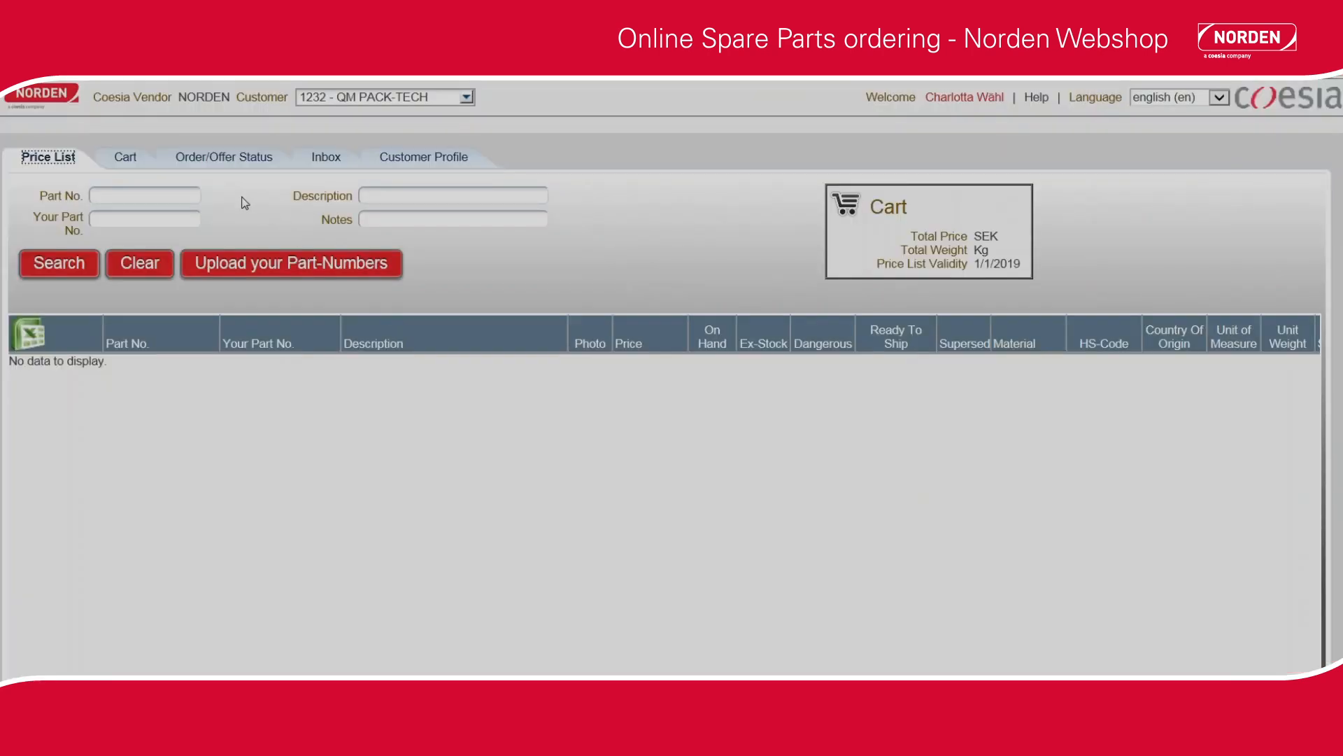
# Add part number 271 030 038 directly in the cart with quantity 2 and machine number 55480.
pyautogui.click(129, 165)
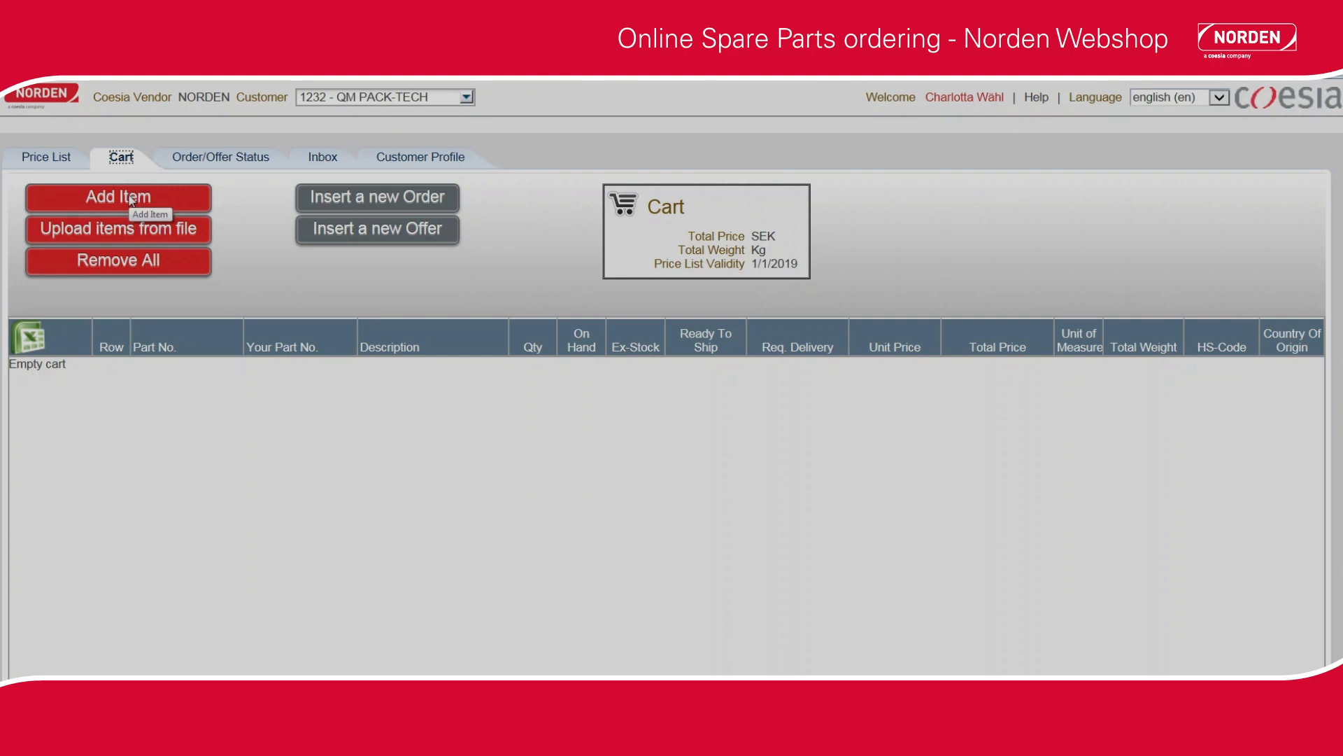
pyautogui.click(130, 200)
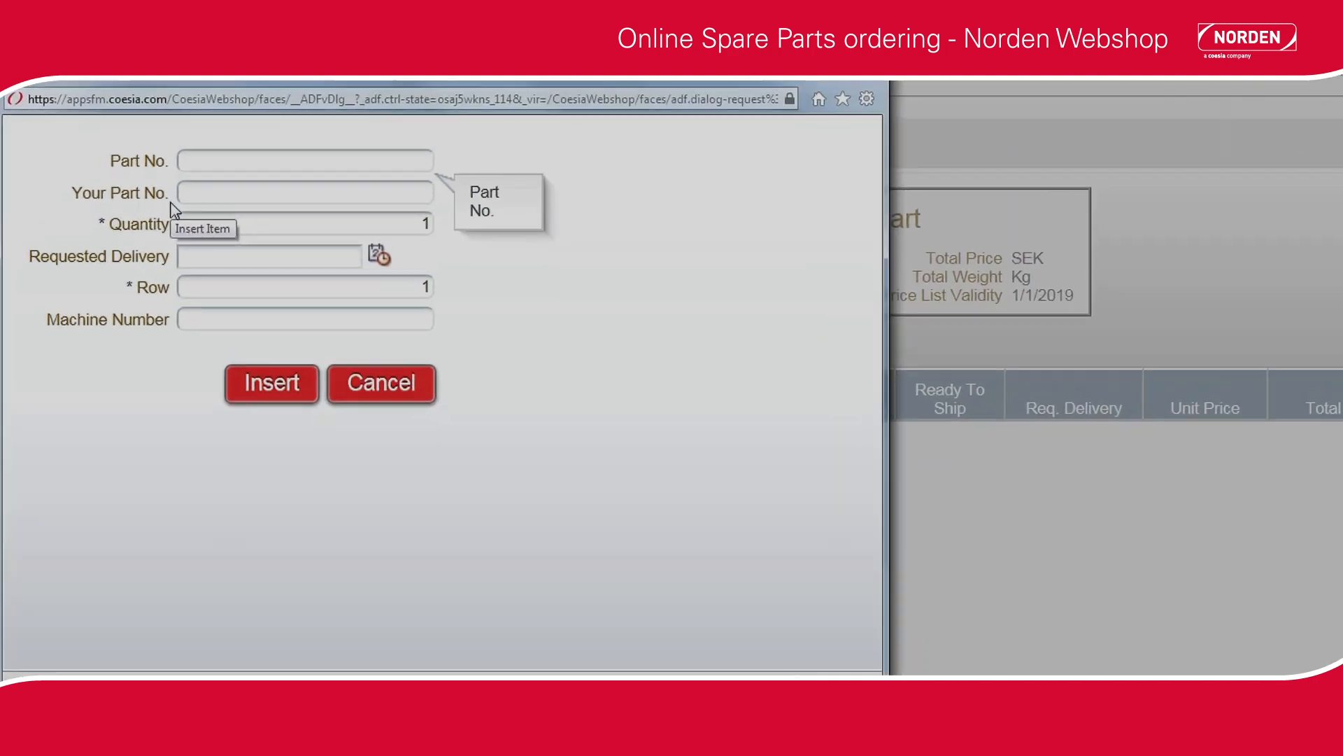
pyautogui.write('271 ')
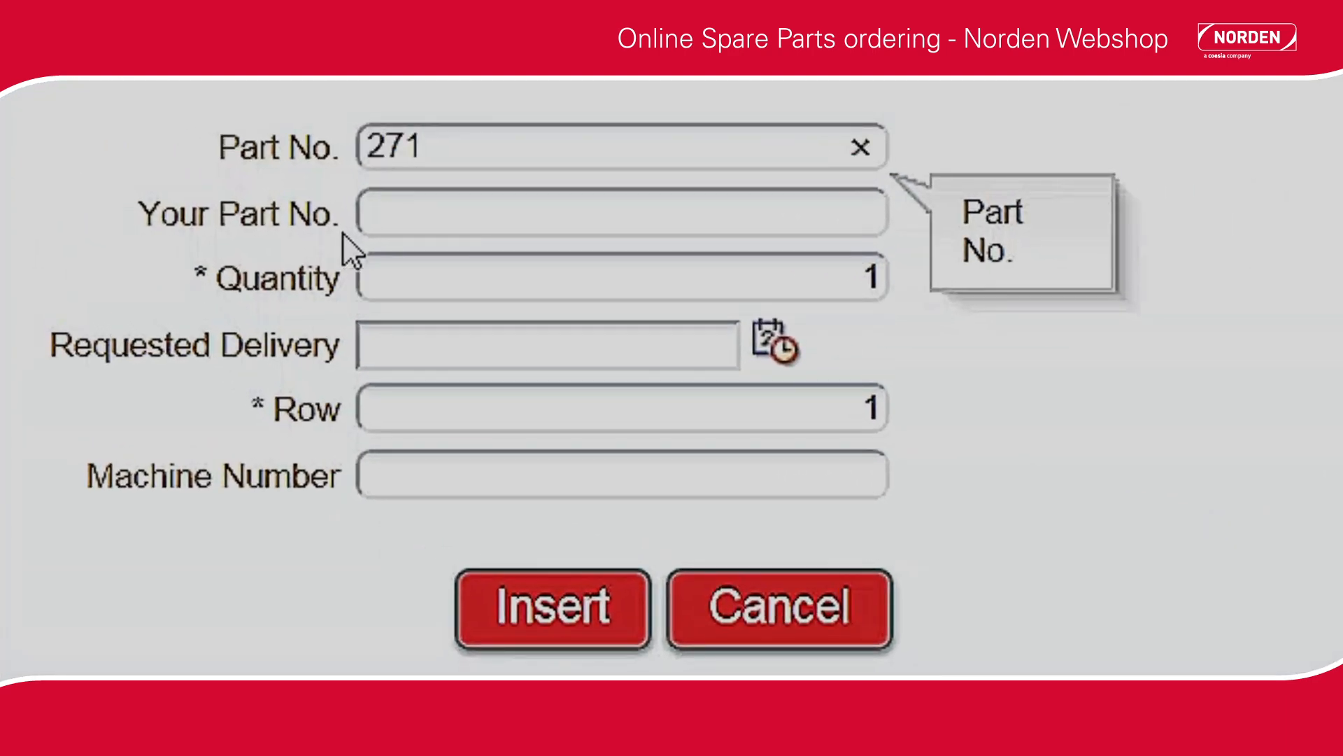
pyautogui.write('030')
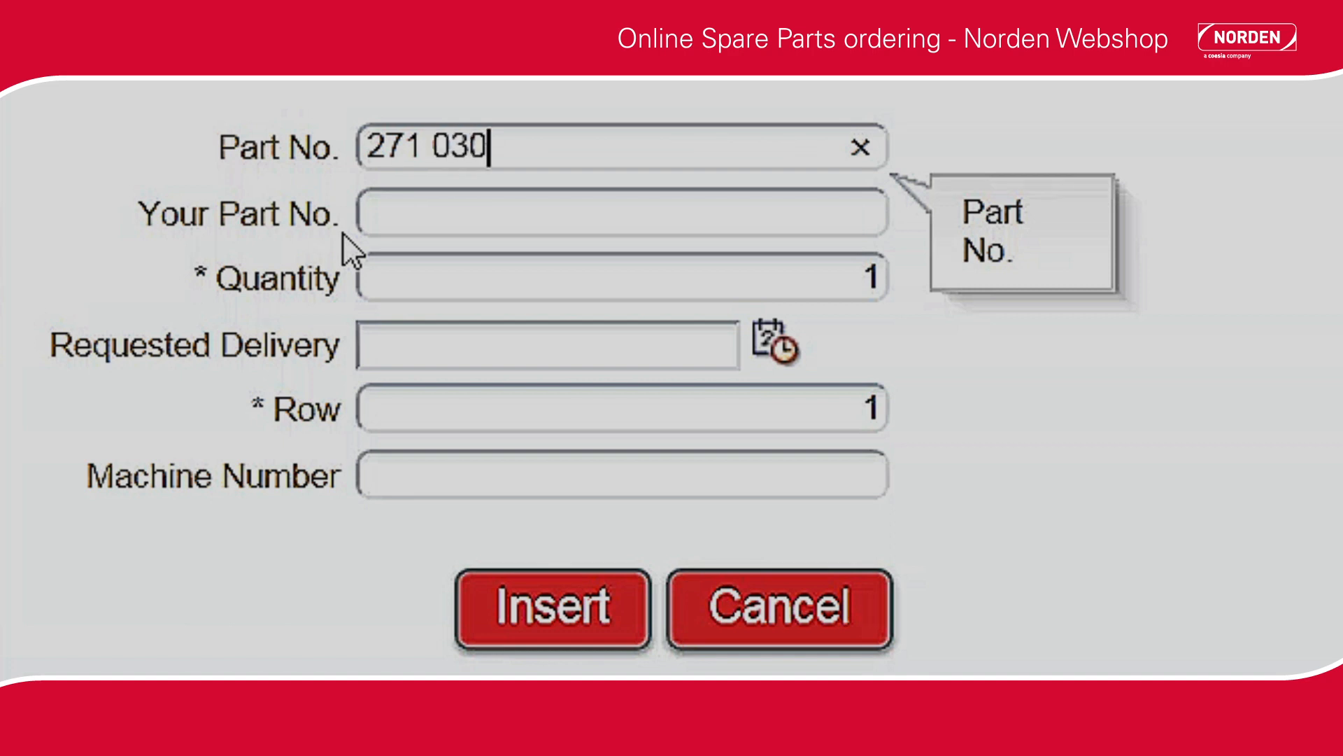
pyautogui.write(' 038')
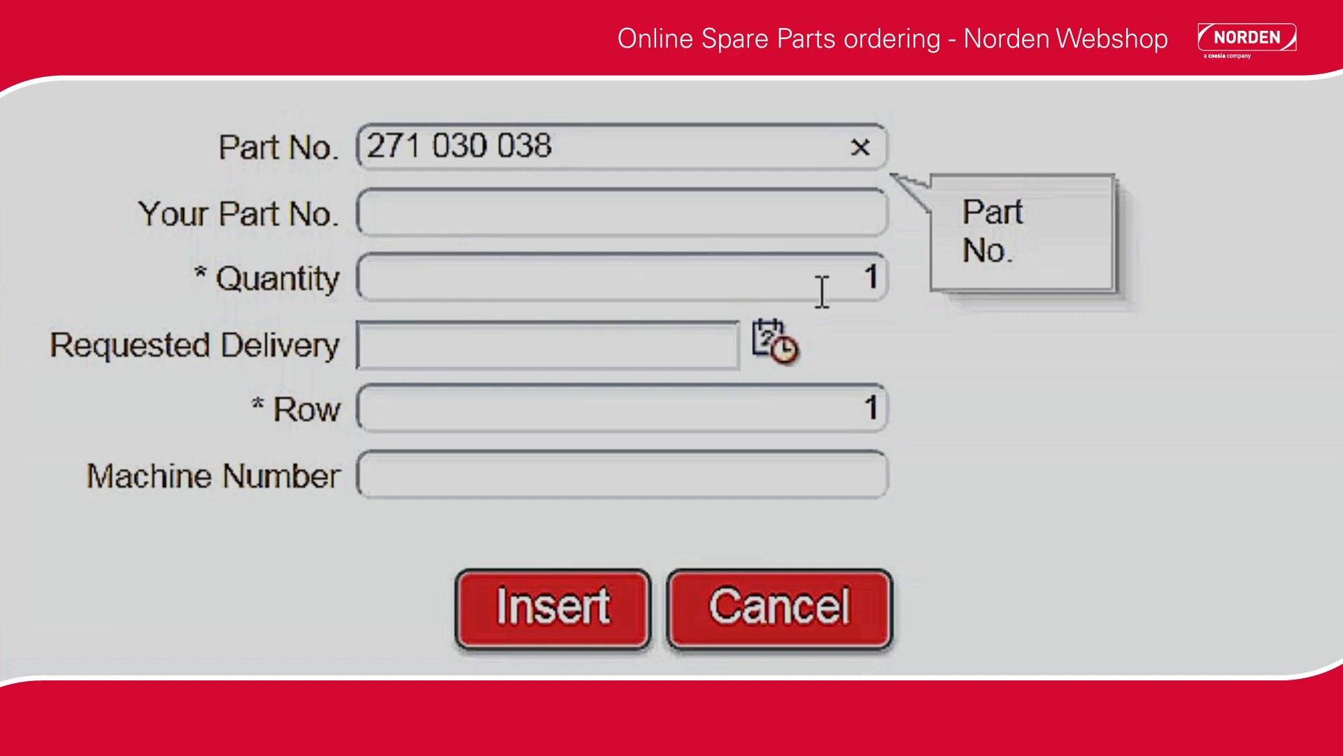
pyautogui.click(863, 277)
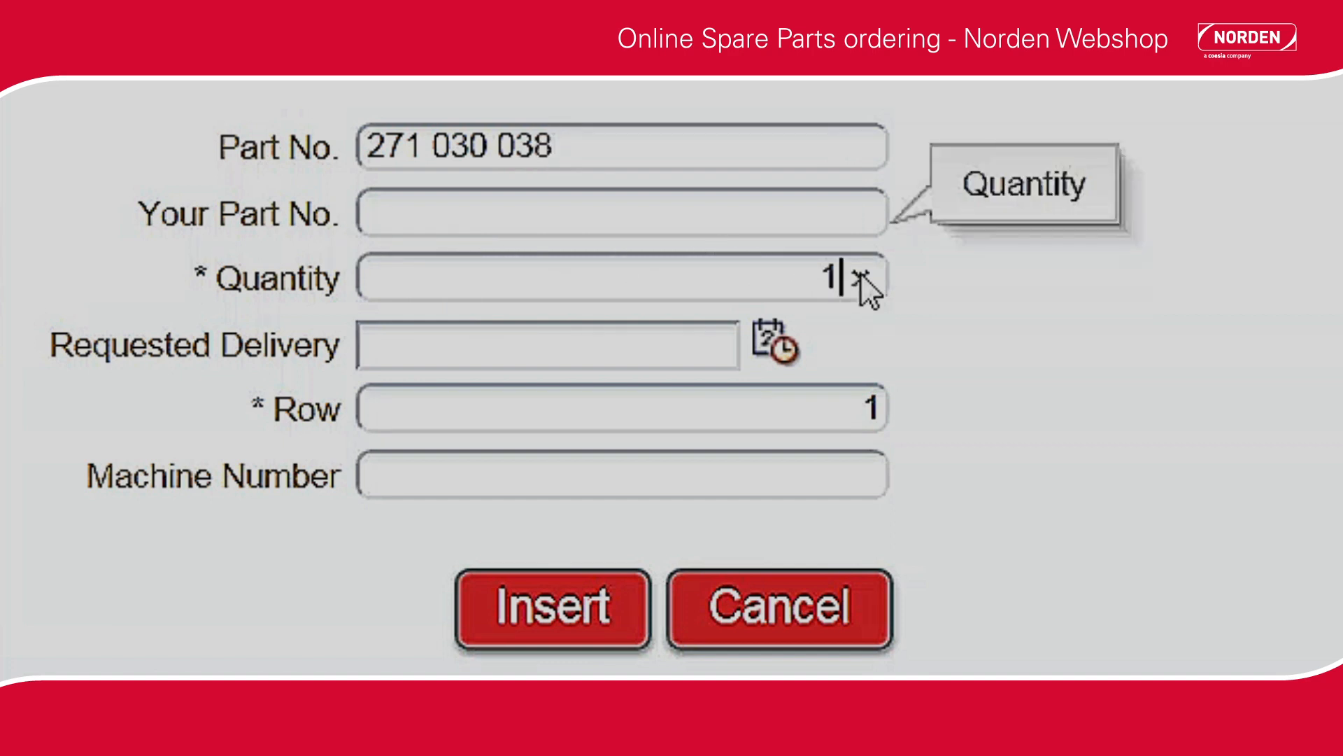
pyautogui.doubleClick(826, 277)
pyautogui.write('2')
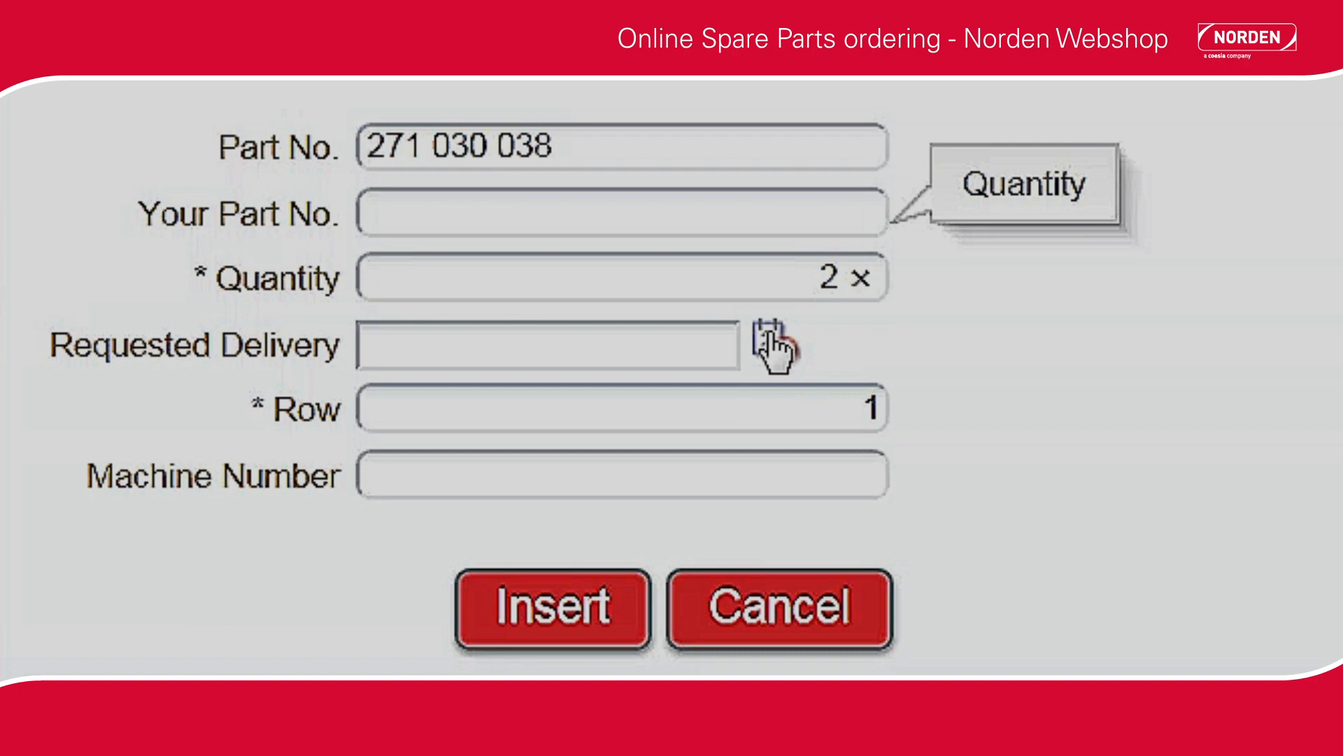
pyautogui.click(613, 476)
pyautogui.write('5548')
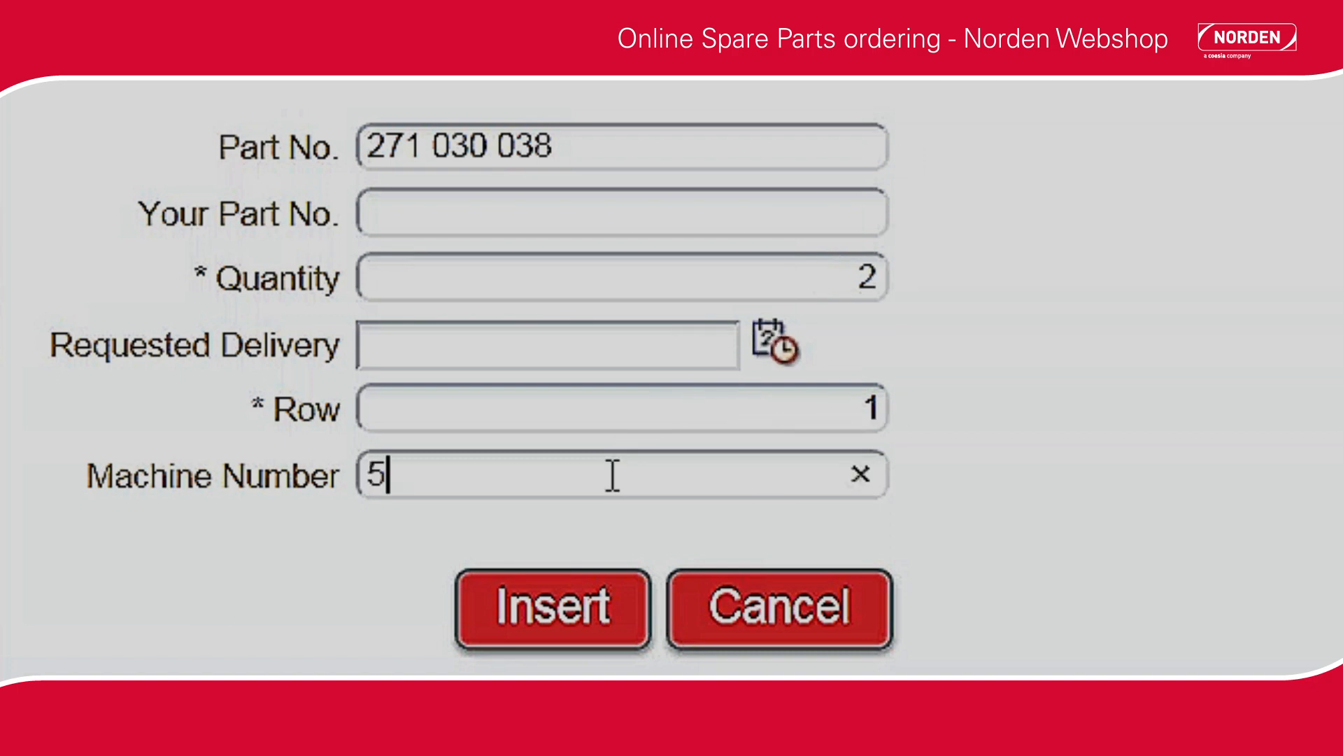
pyautogui.write('0')
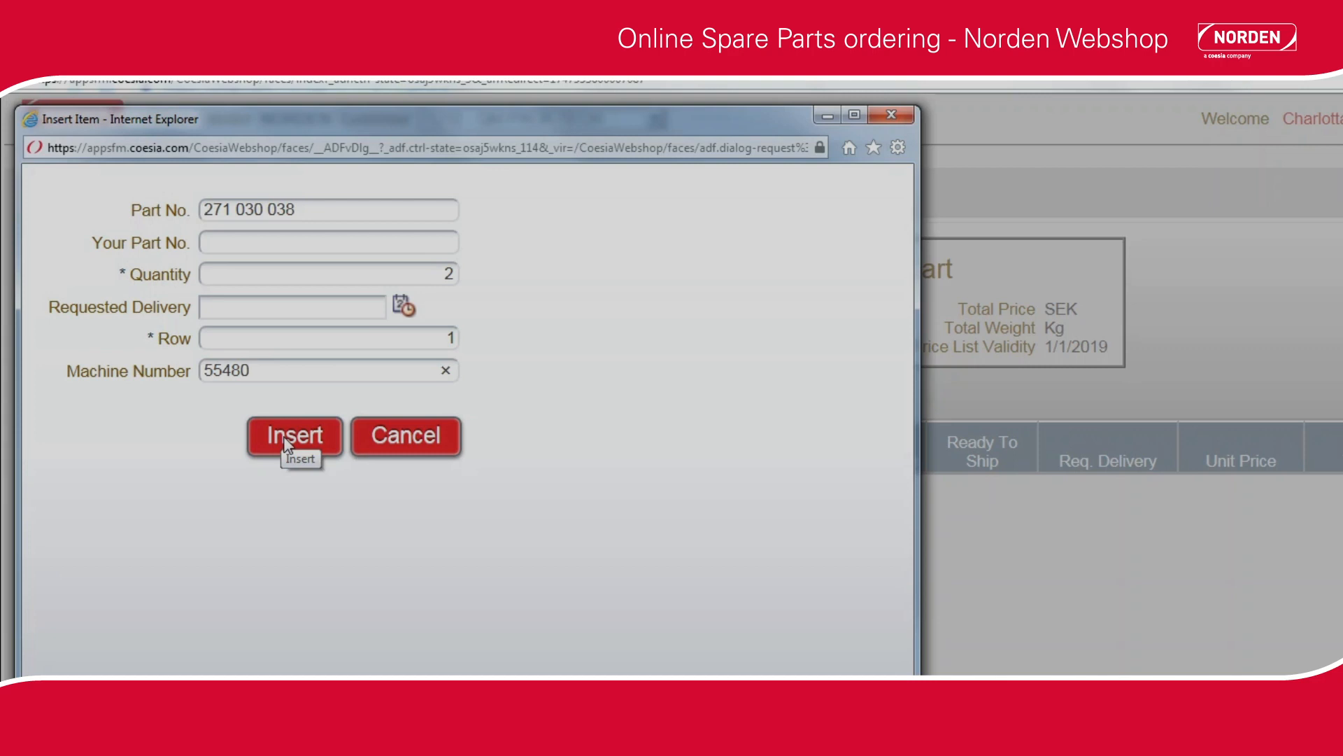
pyautogui.click(295, 439)
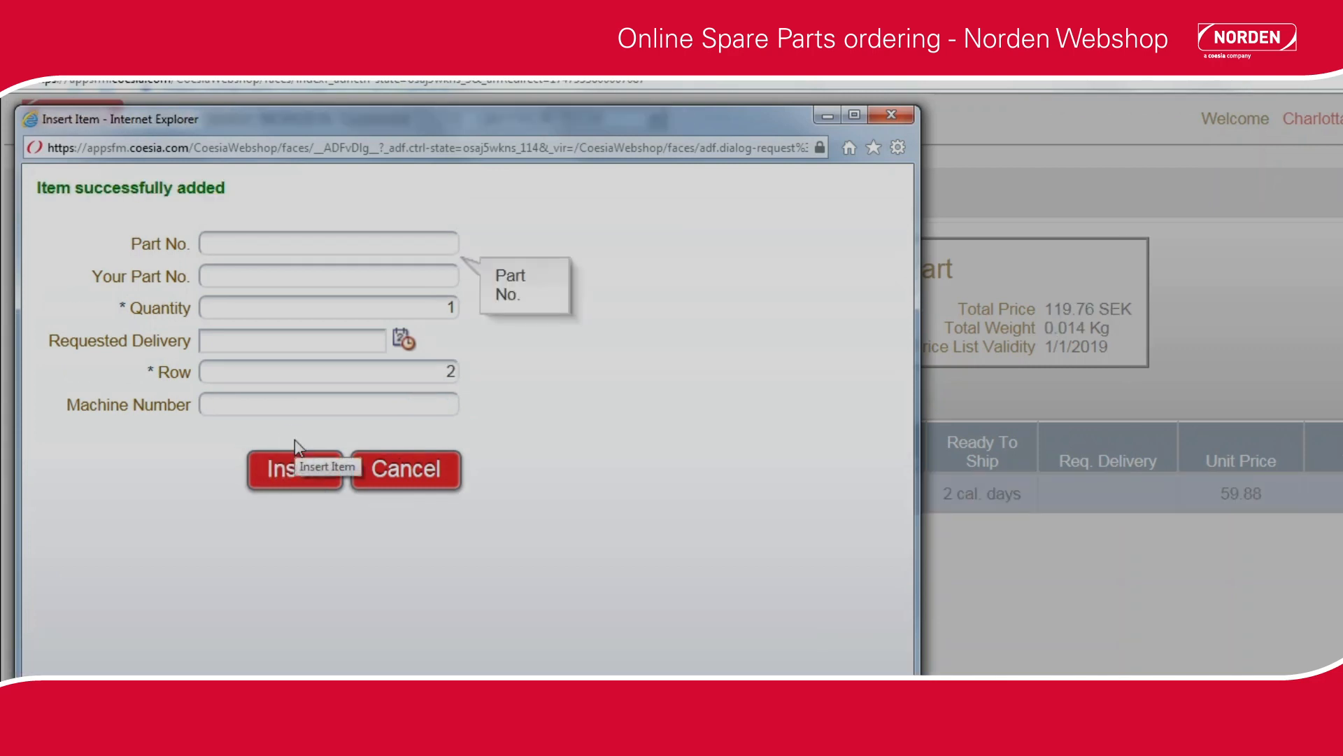
# Add part number GA-79600-19 to the cart with quantity 2 and machine number 55369.
pyautogui.write('GA')
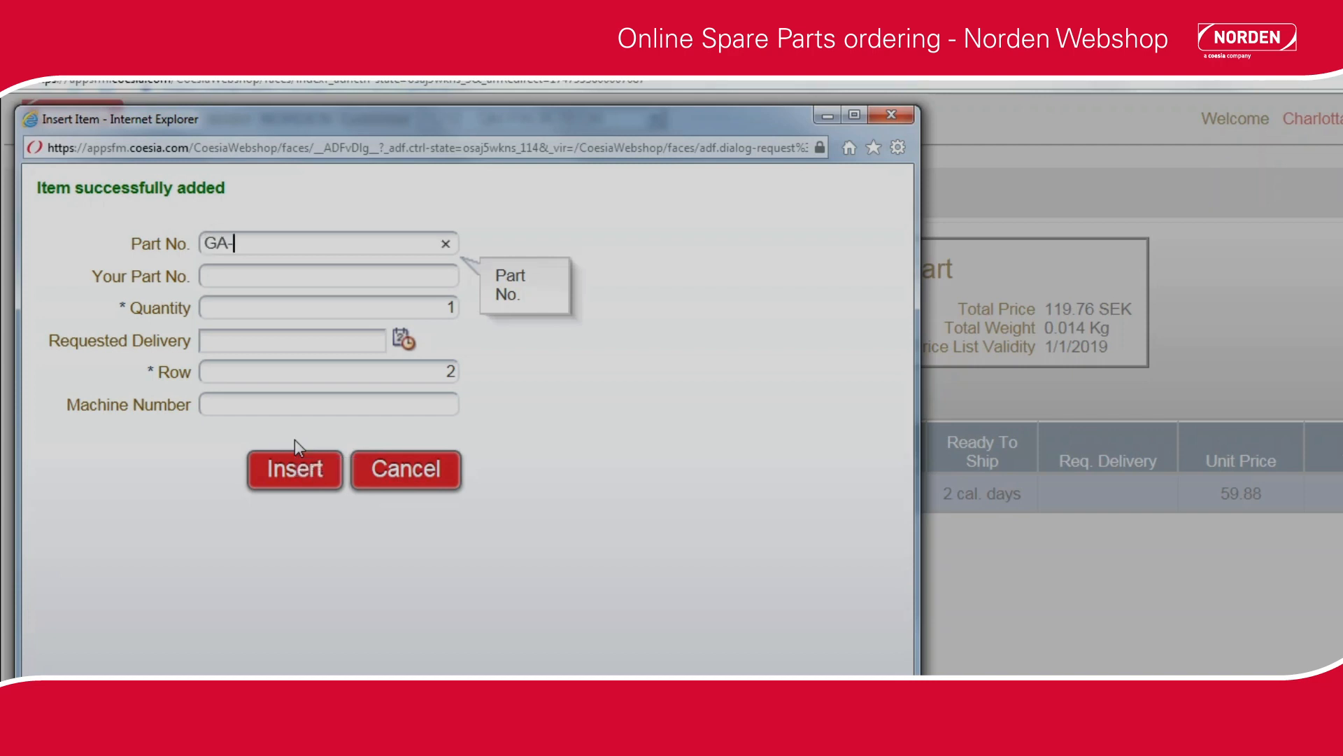
pyautogui.write('-79600-19')
pyautogui.click(443, 307)
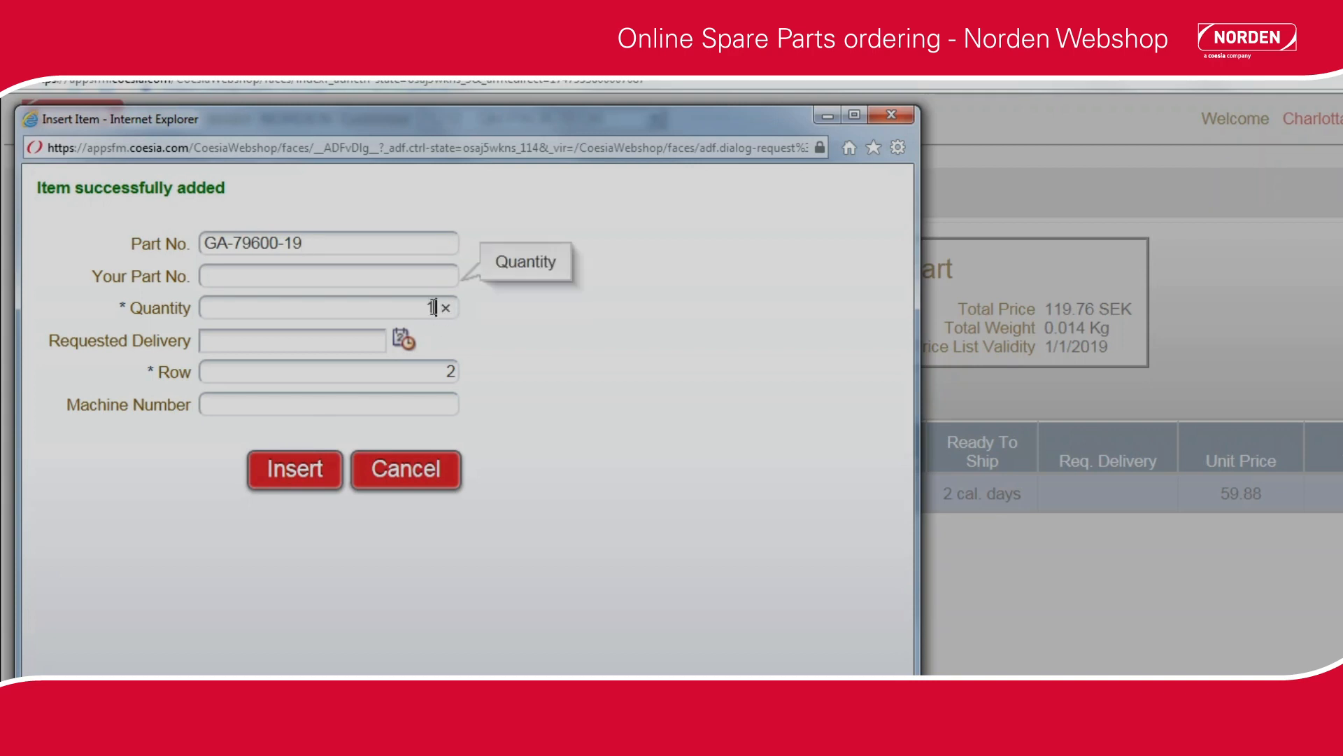
pyautogui.moveTo(427, 307); pyautogui.dragTo(438, 307)
pyautogui.write('2')
pyautogui.click(391, 406)
pyautogui.write('55369')
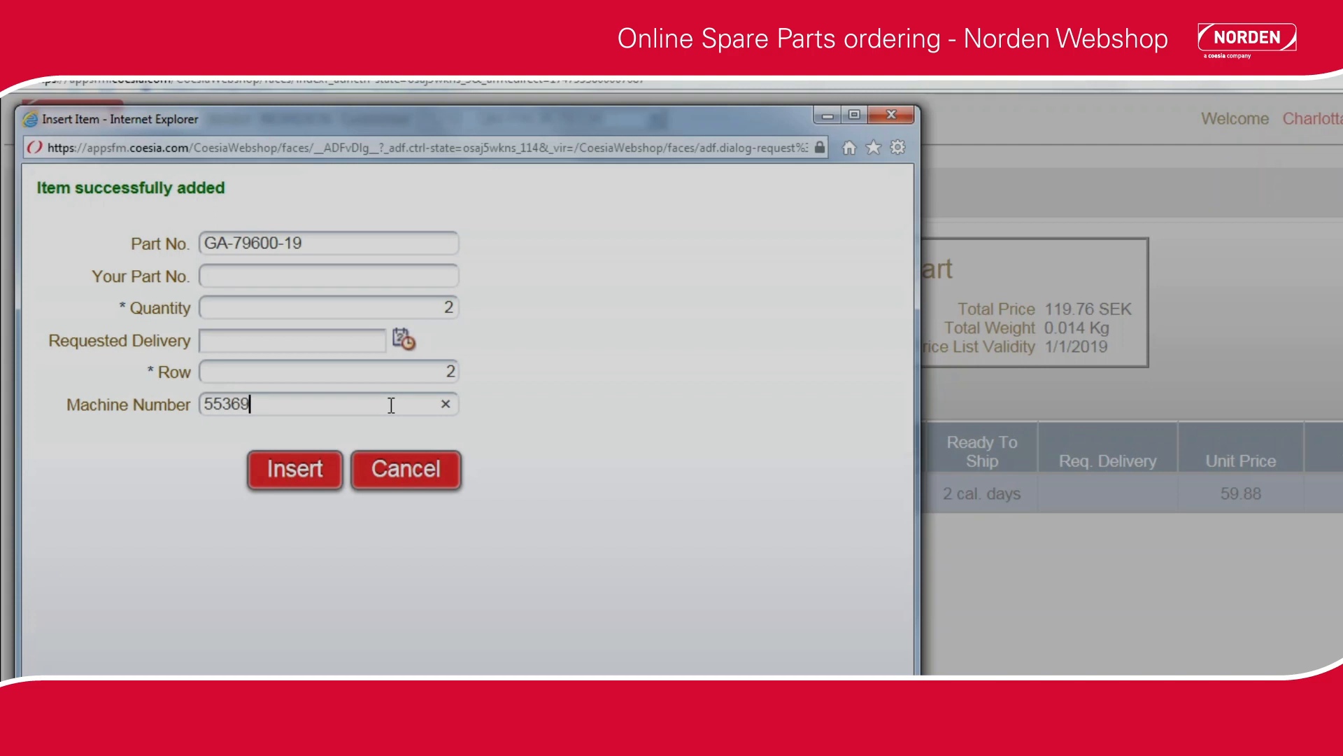
pyautogui.click(318, 462)
# Add part number CP 16X70RS with quantity 3 and machine number 55480, and close the item form.
pyautogui.write('CP')
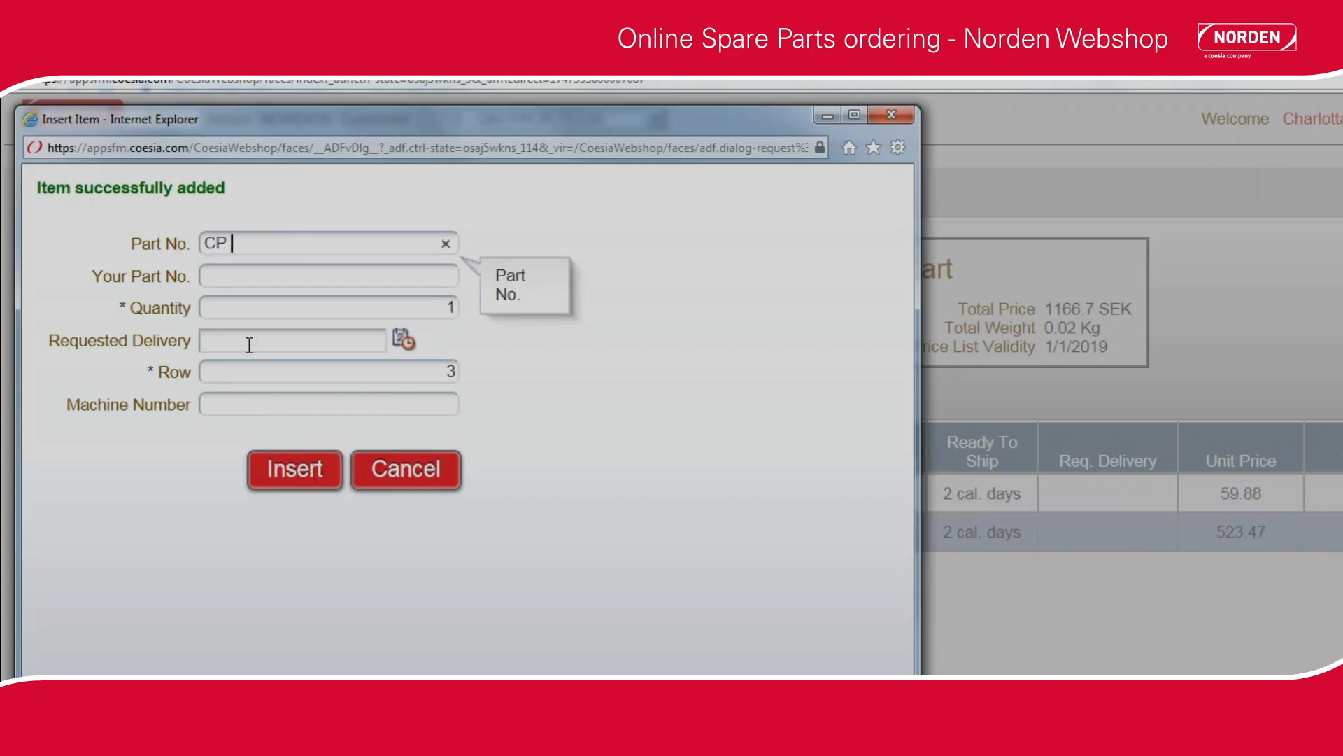
pyautogui.write(' 16X70RS')
pyautogui.click(439, 308)
pyautogui.moveTo(435, 307); pyautogui.dragTo(429, 313)
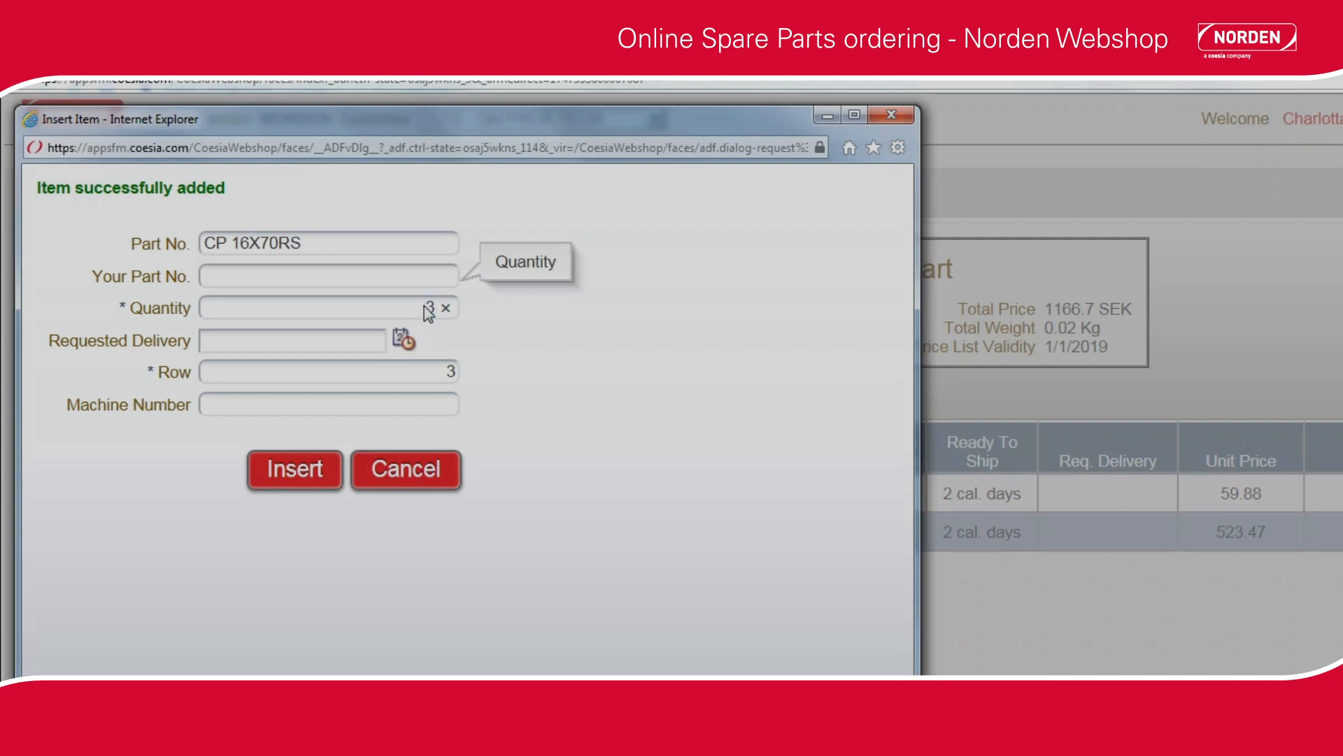
pyautogui.click(378, 404)
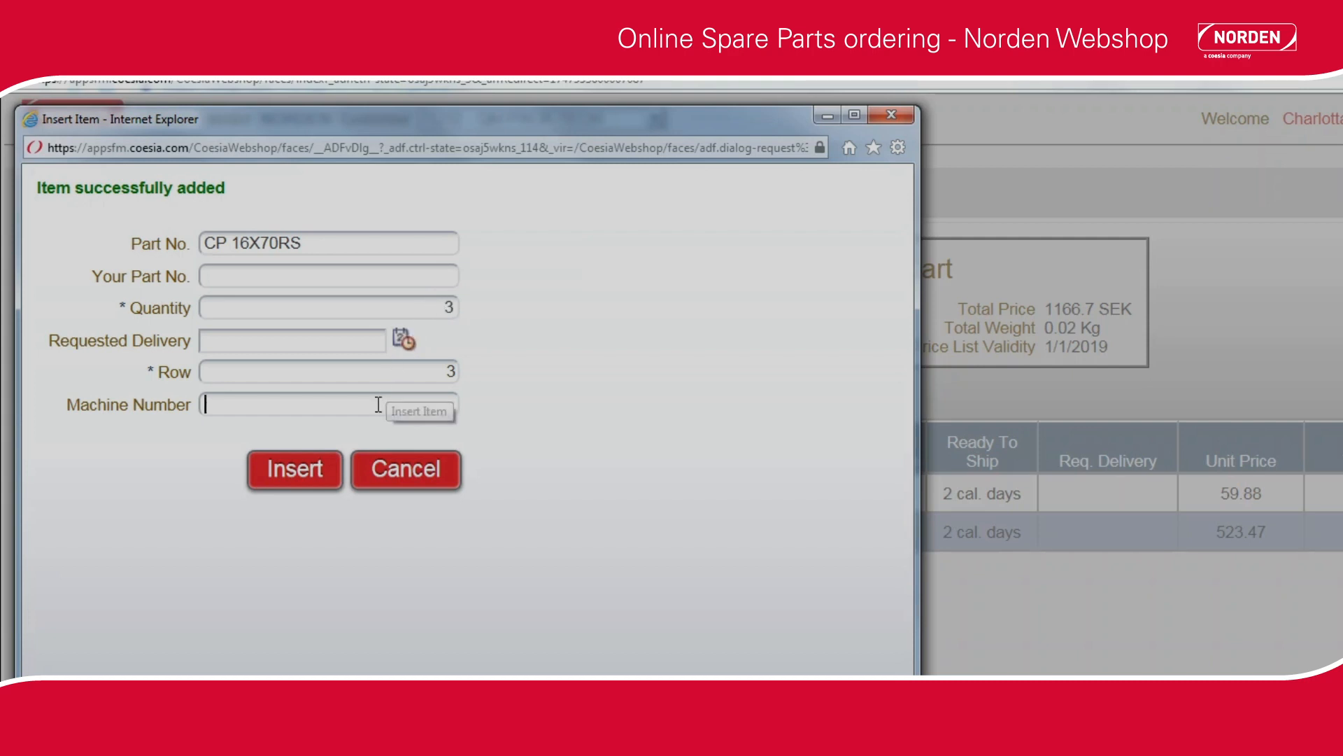
pyautogui.write('55480')
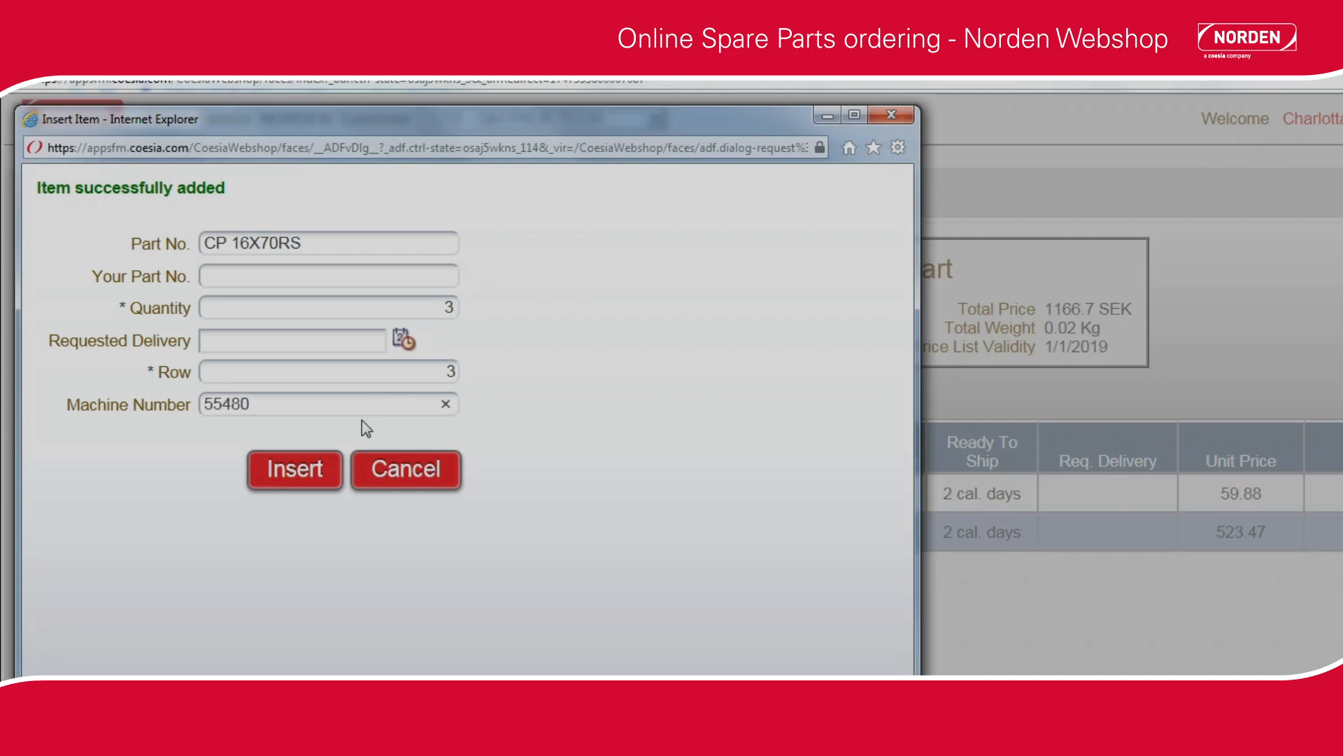
pyautogui.click(304, 472)
pyautogui.click(389, 473)
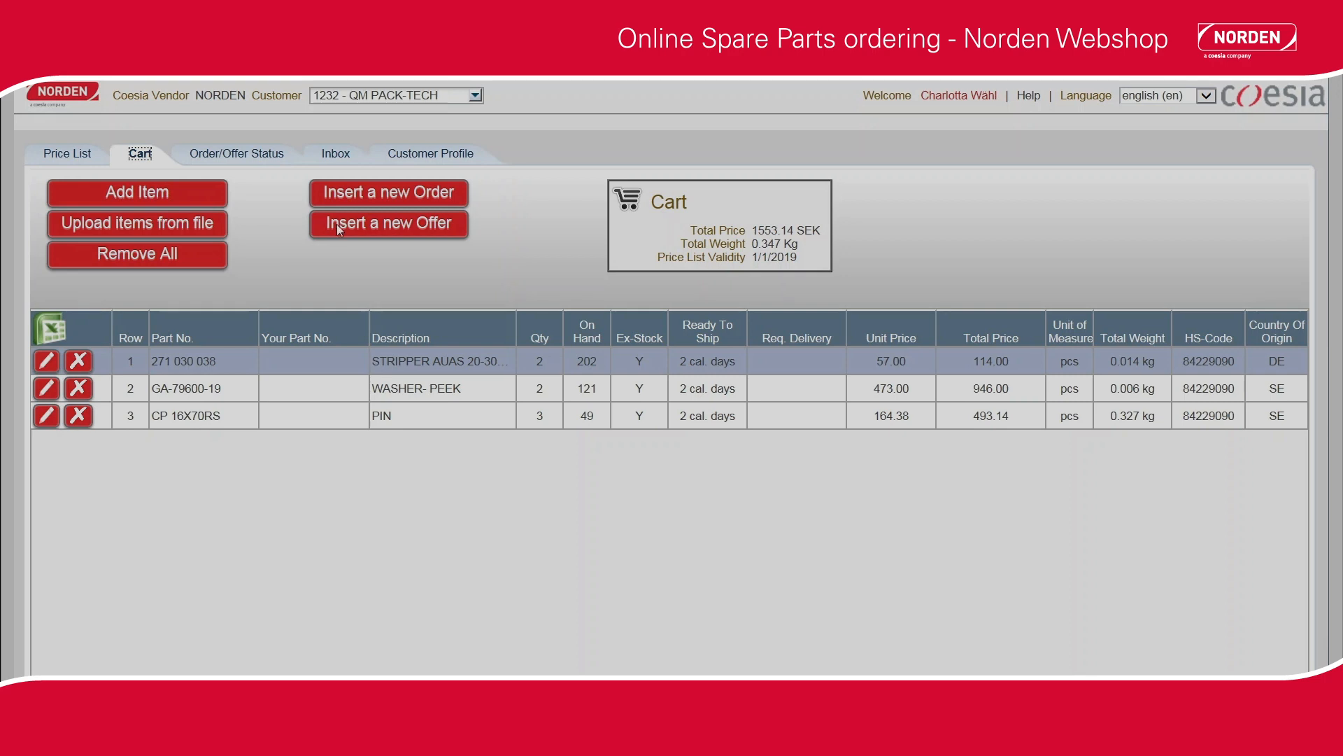
# Start a new offer from the cart, entering the request for quotation number and the requested delivery date 2019-03-29.
pyautogui.click(346, 224)
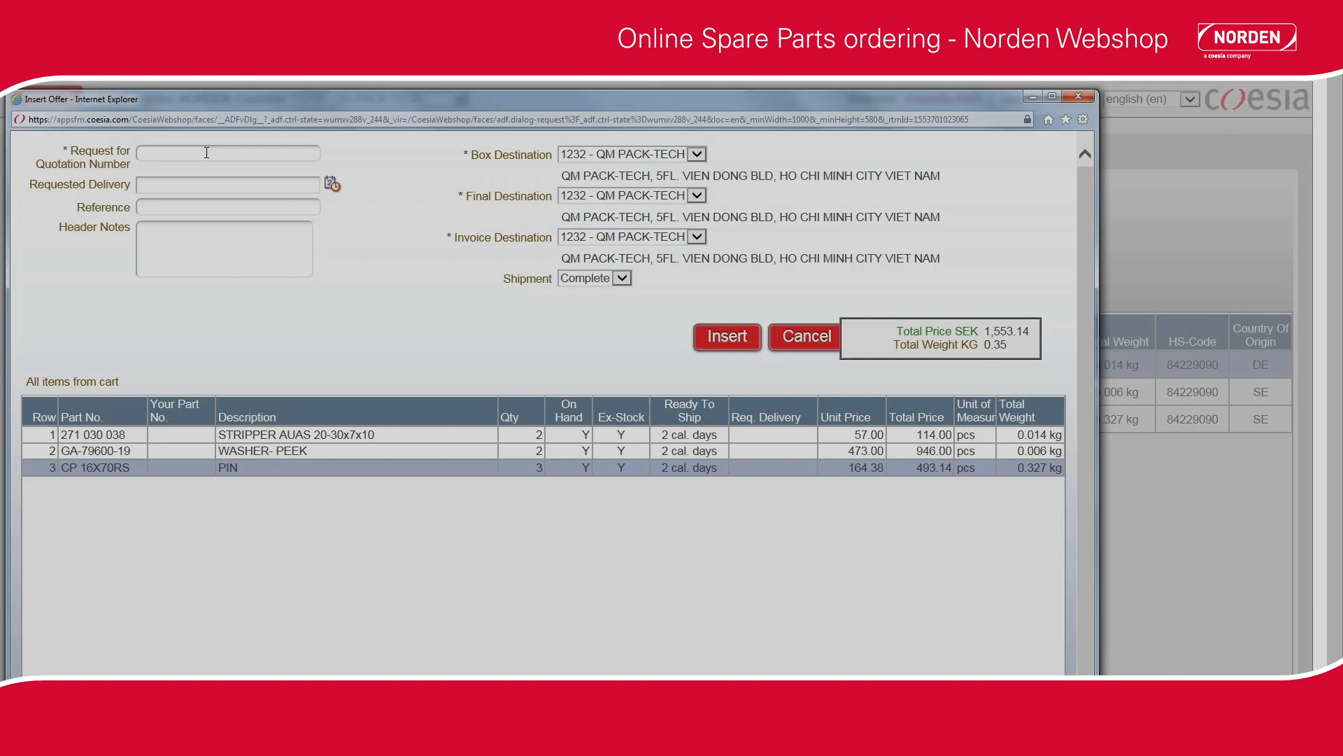
pyautogui.write('55')
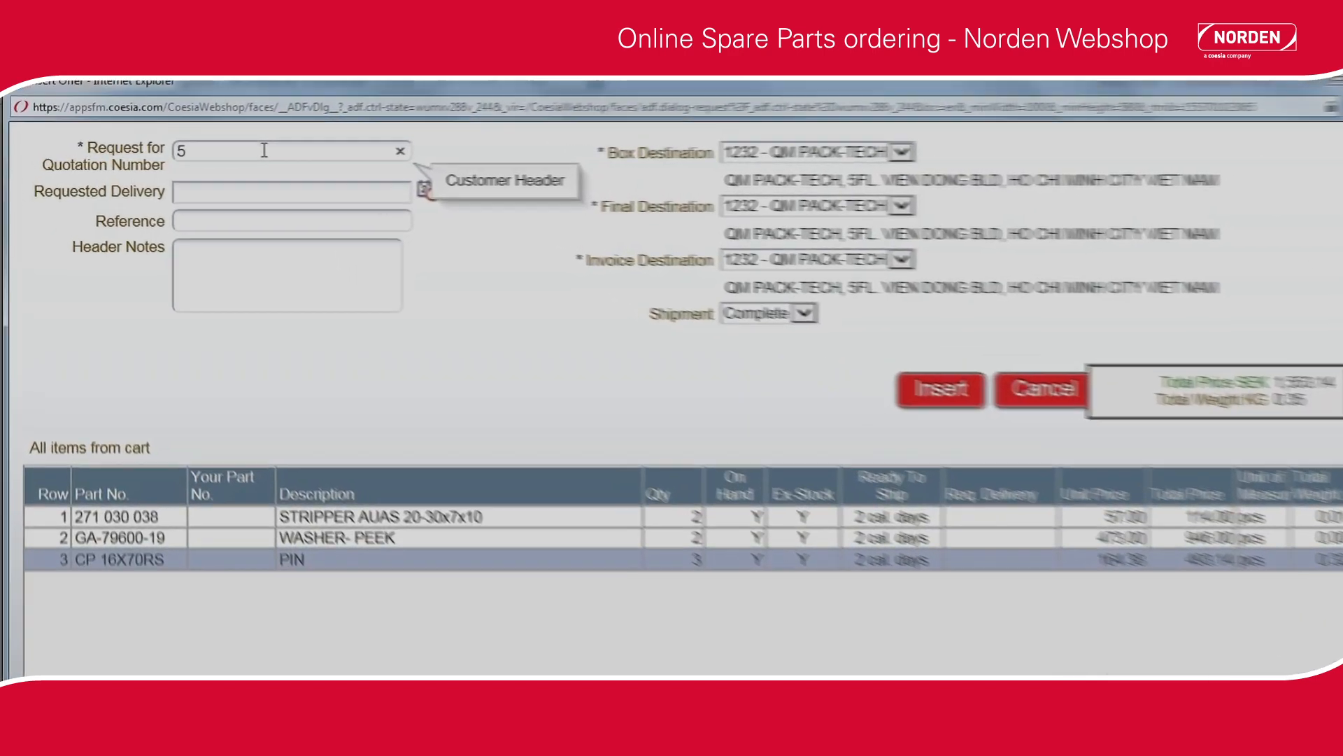
pyautogui.write('380')
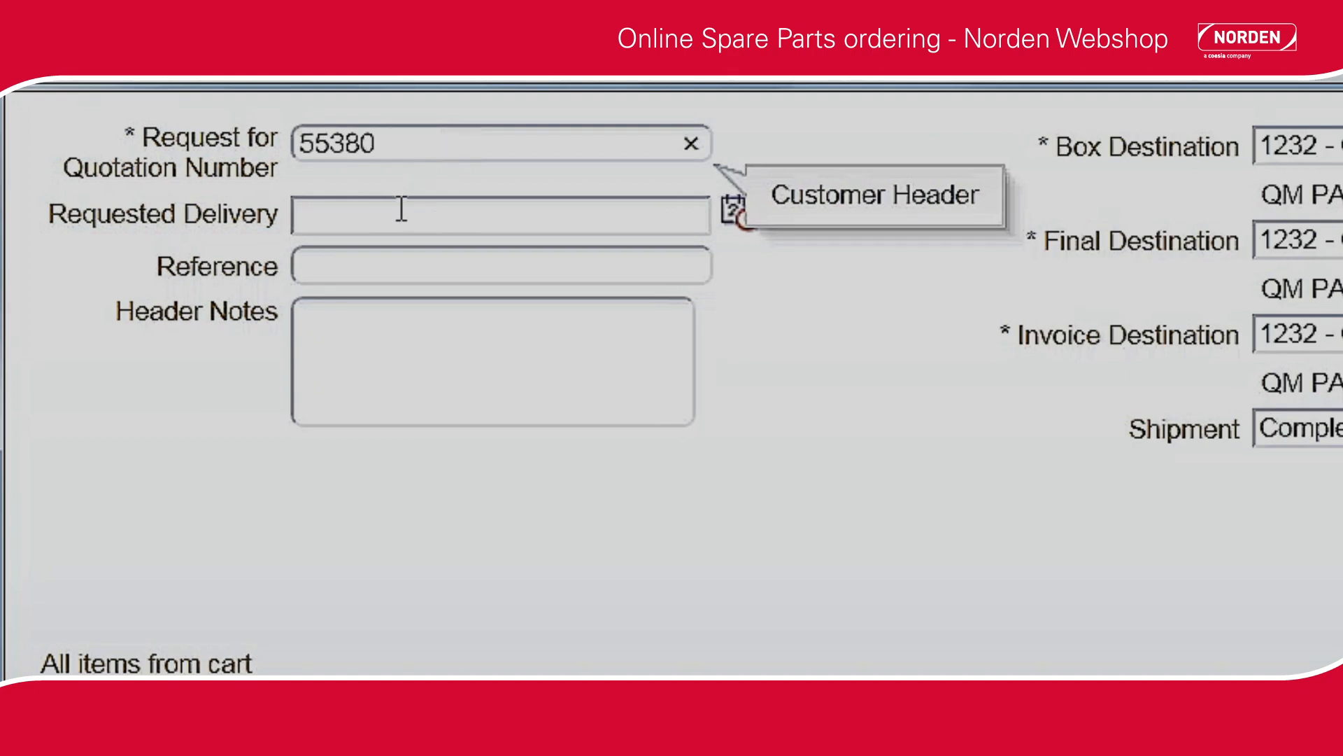
pyautogui.click(734, 213)
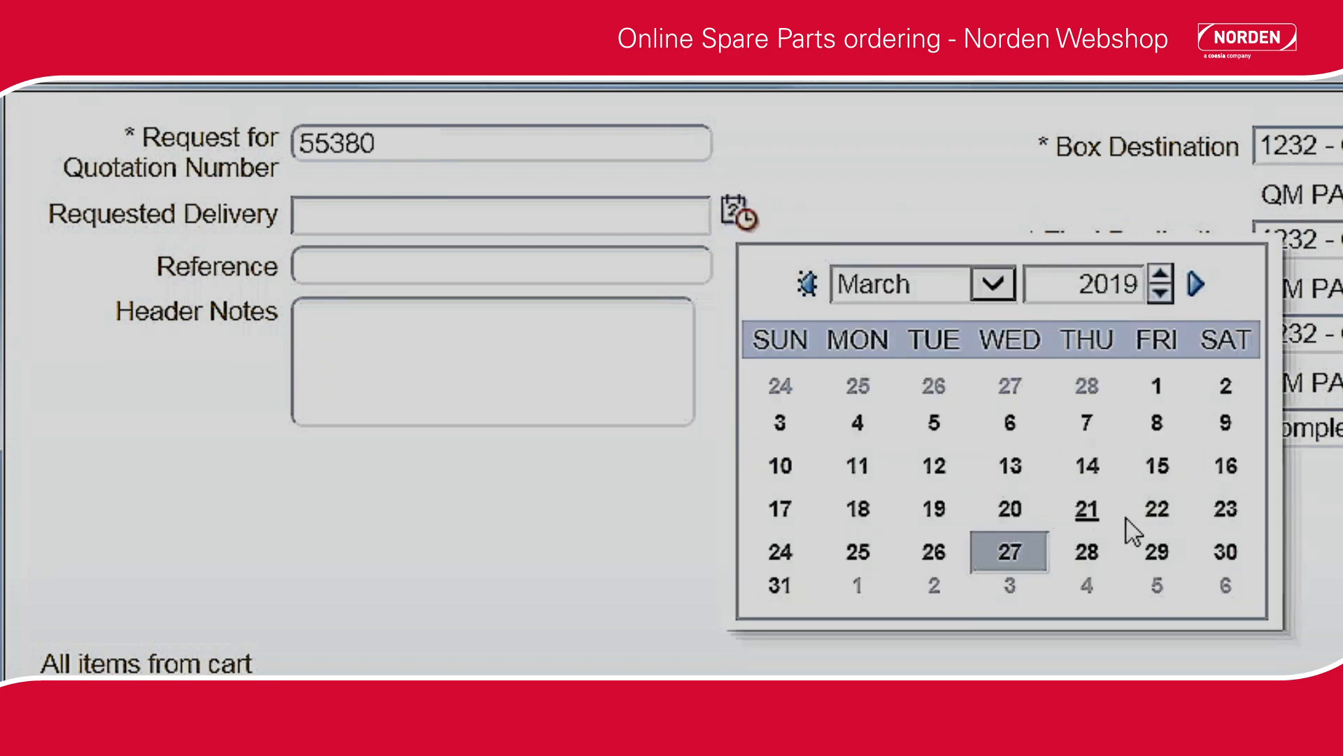
pyautogui.click(1158, 553)
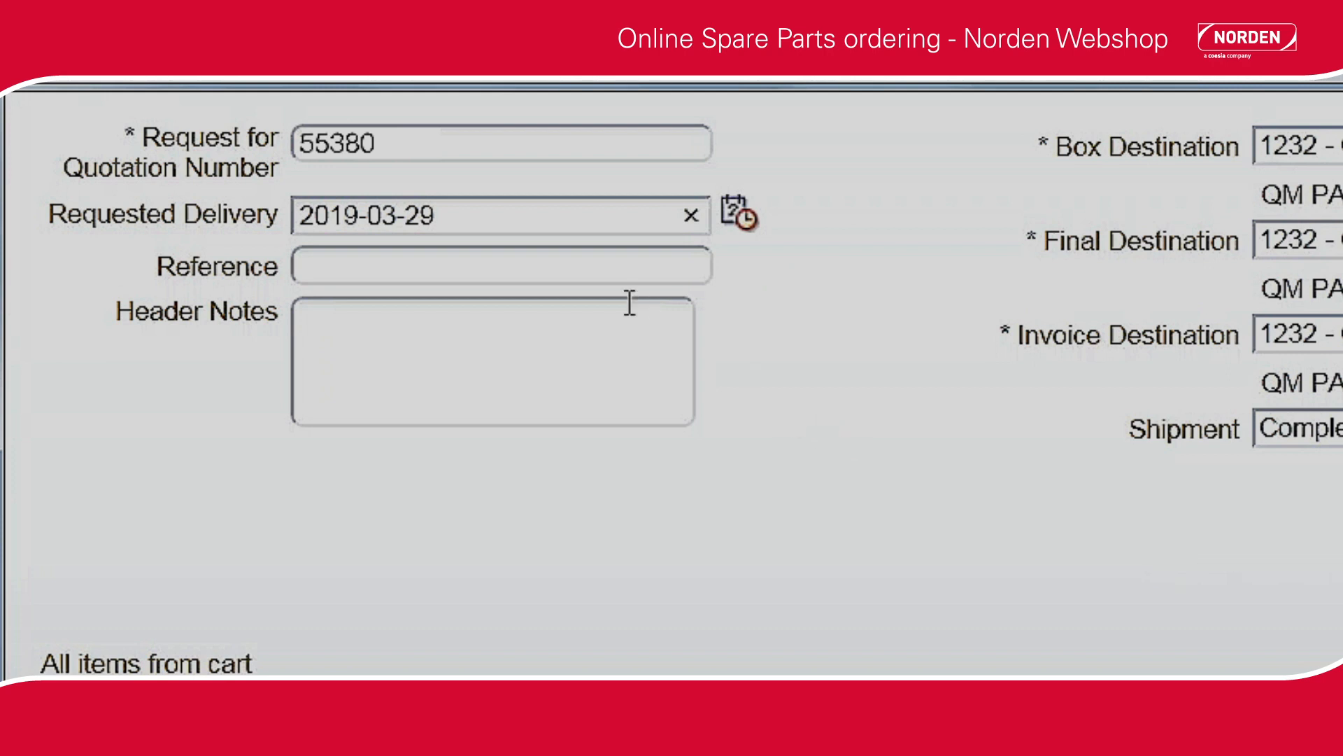
# Enter the contact person's title and name as the reference of the offer.
pyautogui.click(591, 266)
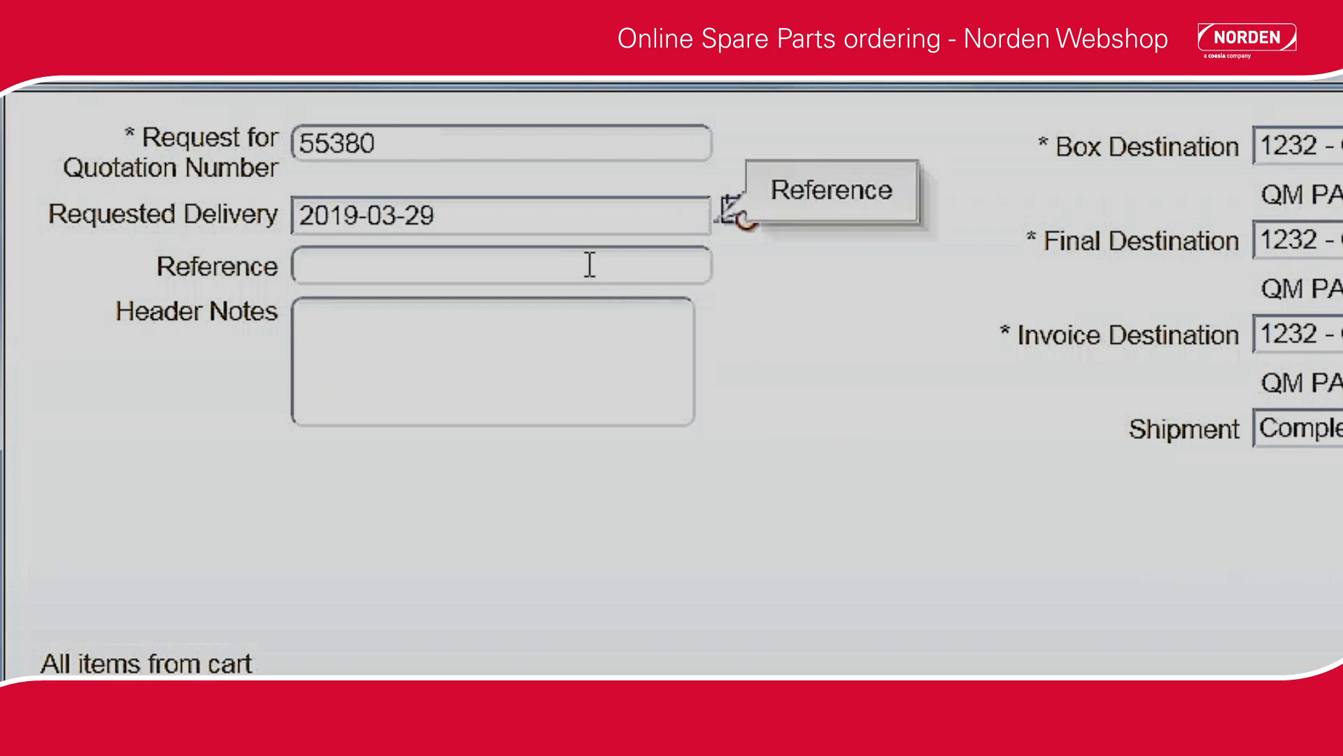
pyautogui.write('Mrs')
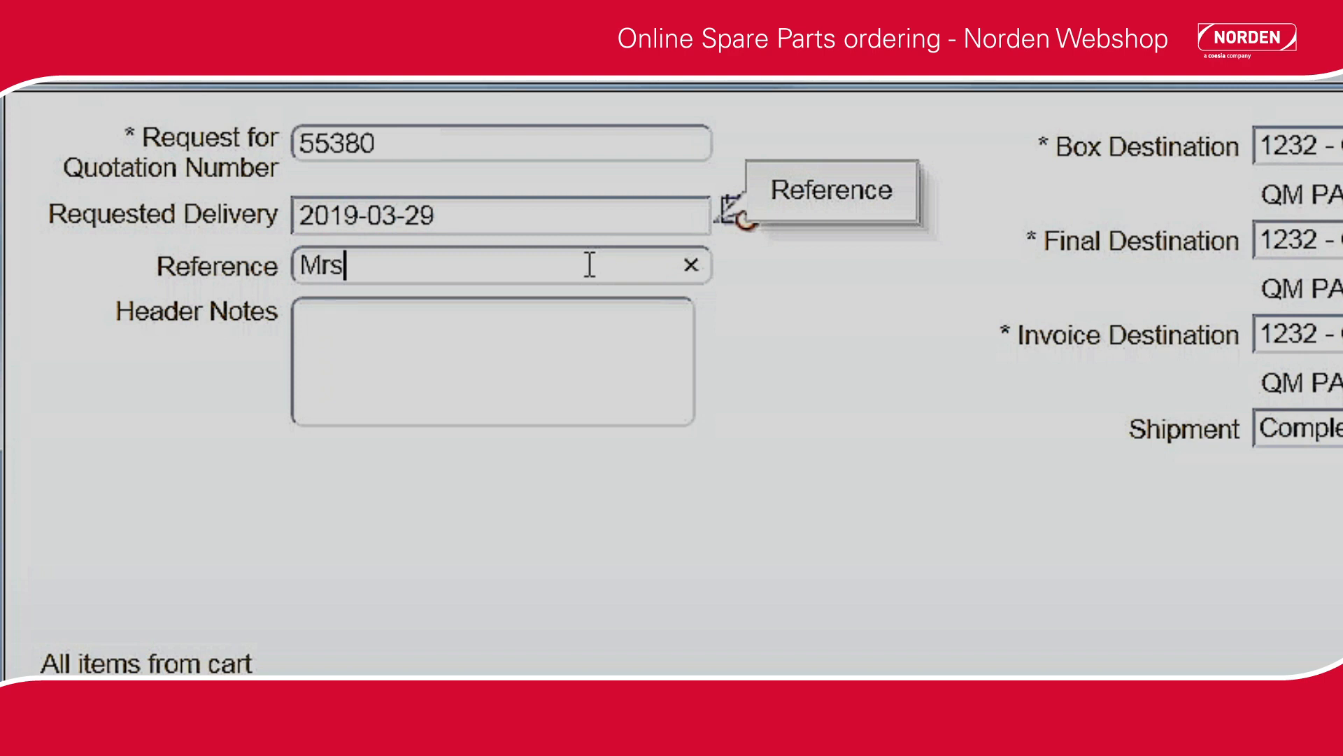
pyautogui.write('. Jonas')
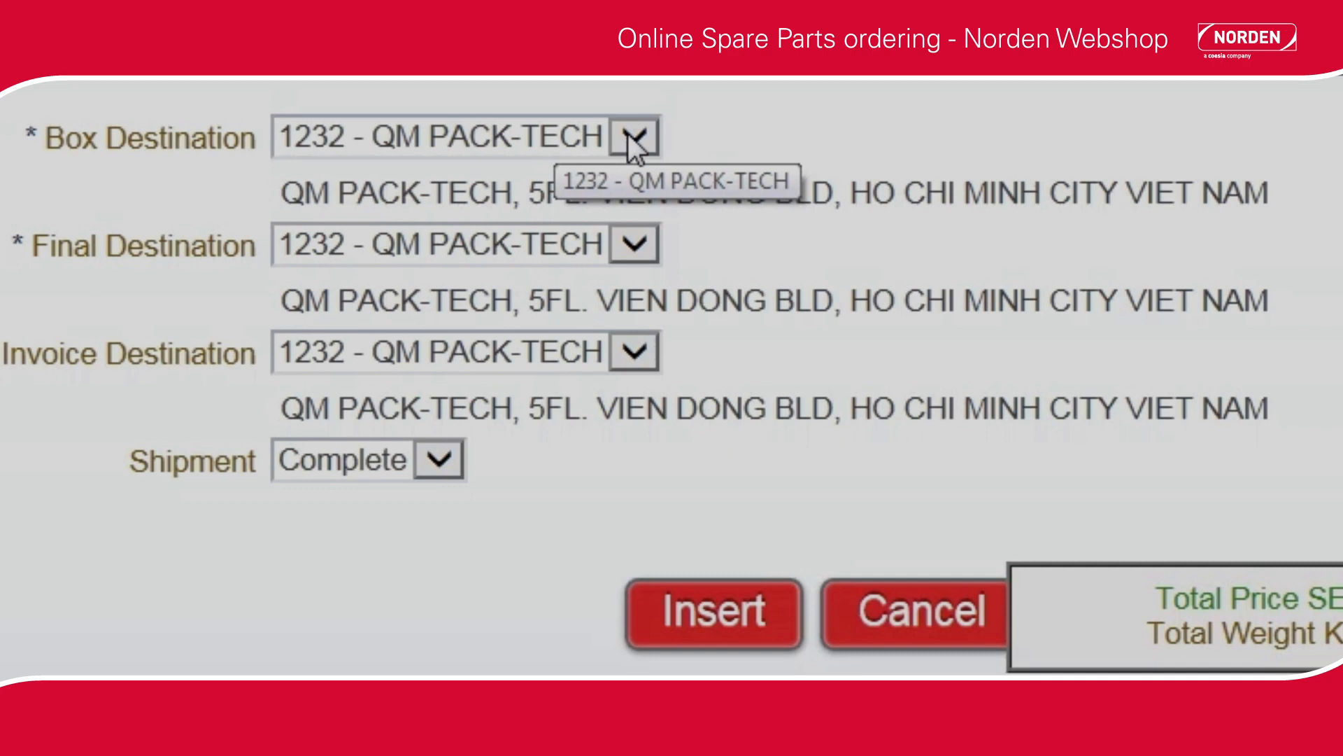
# Choose QM PACK-TECH as the box, final and invoice destination of the offer.
pyautogui.click(629, 140)
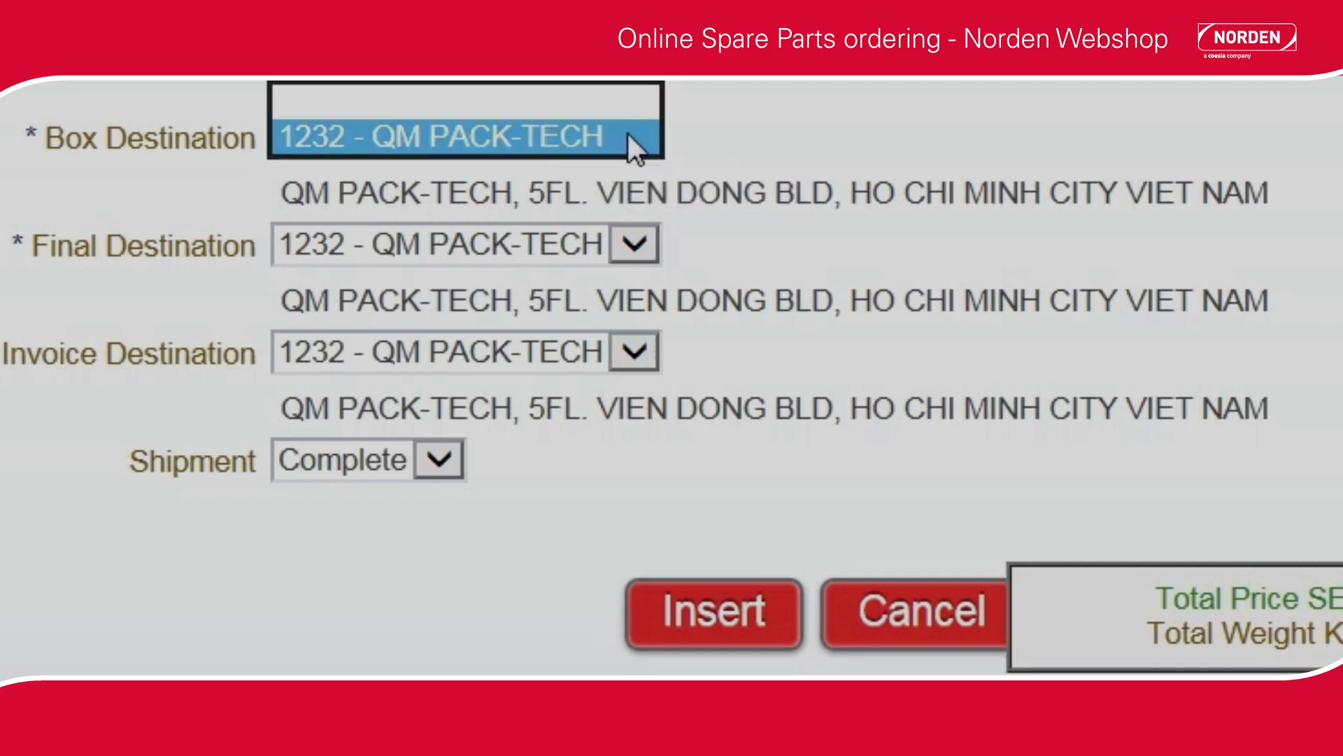
pyautogui.click(629, 135)
pyautogui.click(631, 250)
pyautogui.click(631, 250)
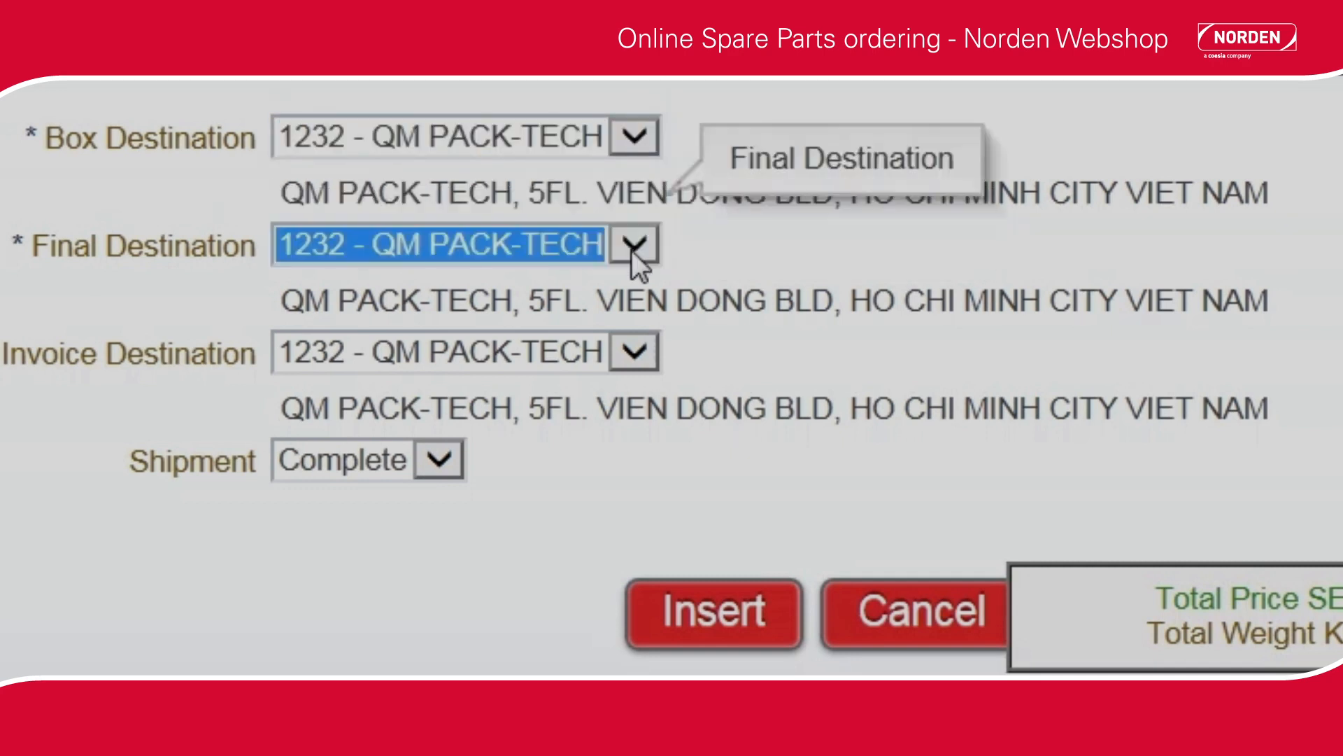
pyautogui.click(645, 345)
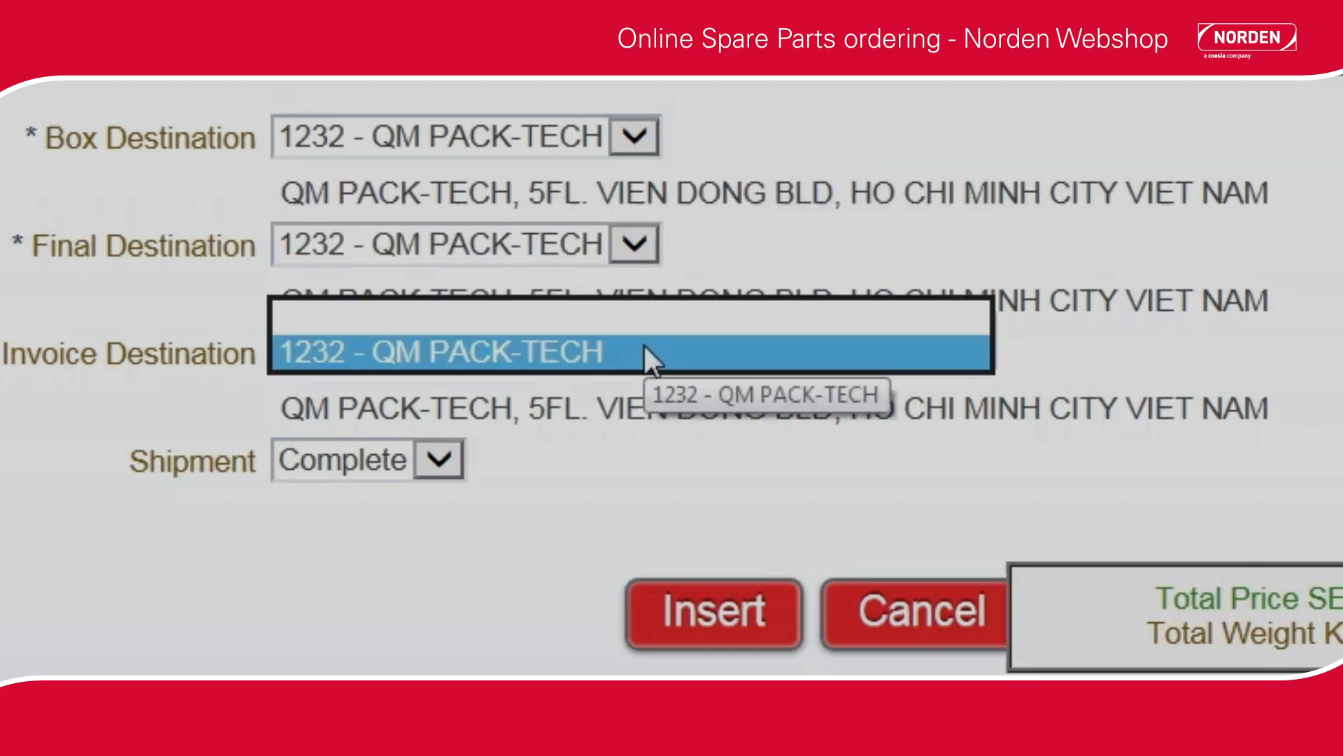
pyautogui.click(644, 344)
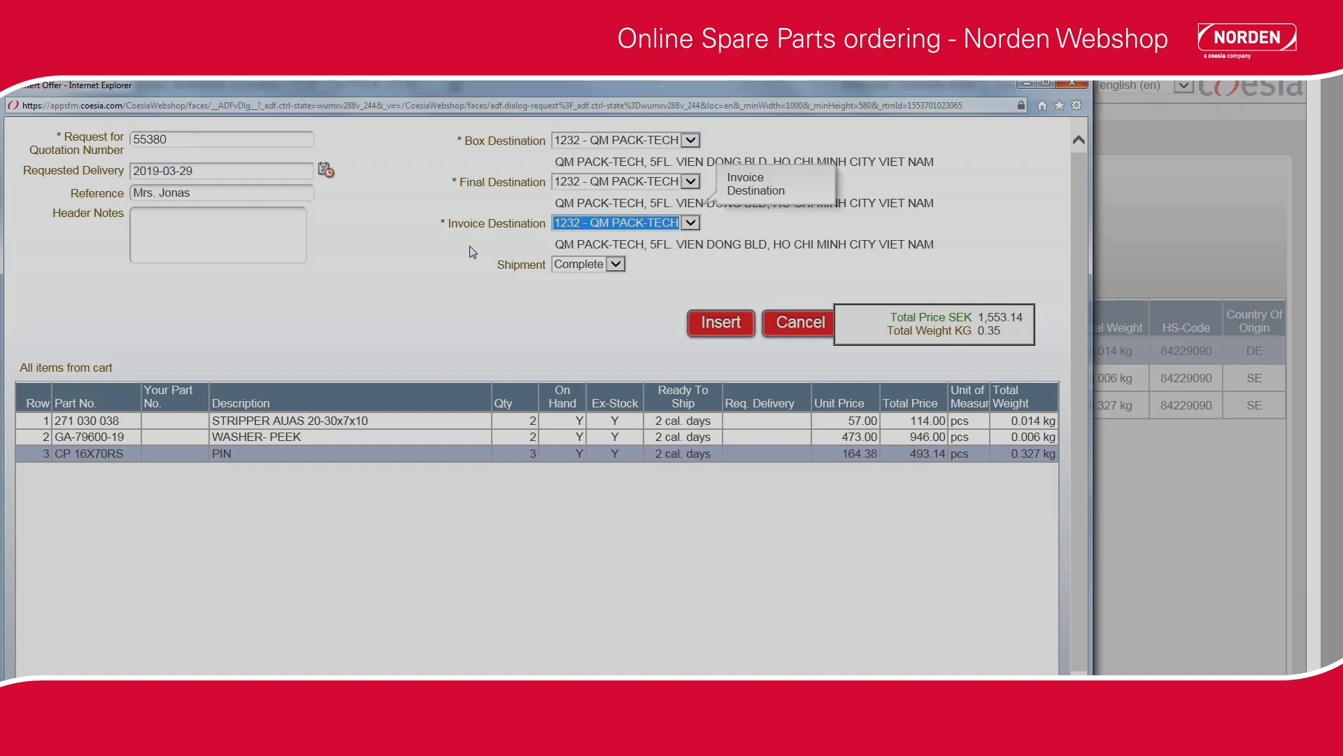
# Add the header note "For NM700" and submit the request for quotation.
pyautogui.click(273, 228)
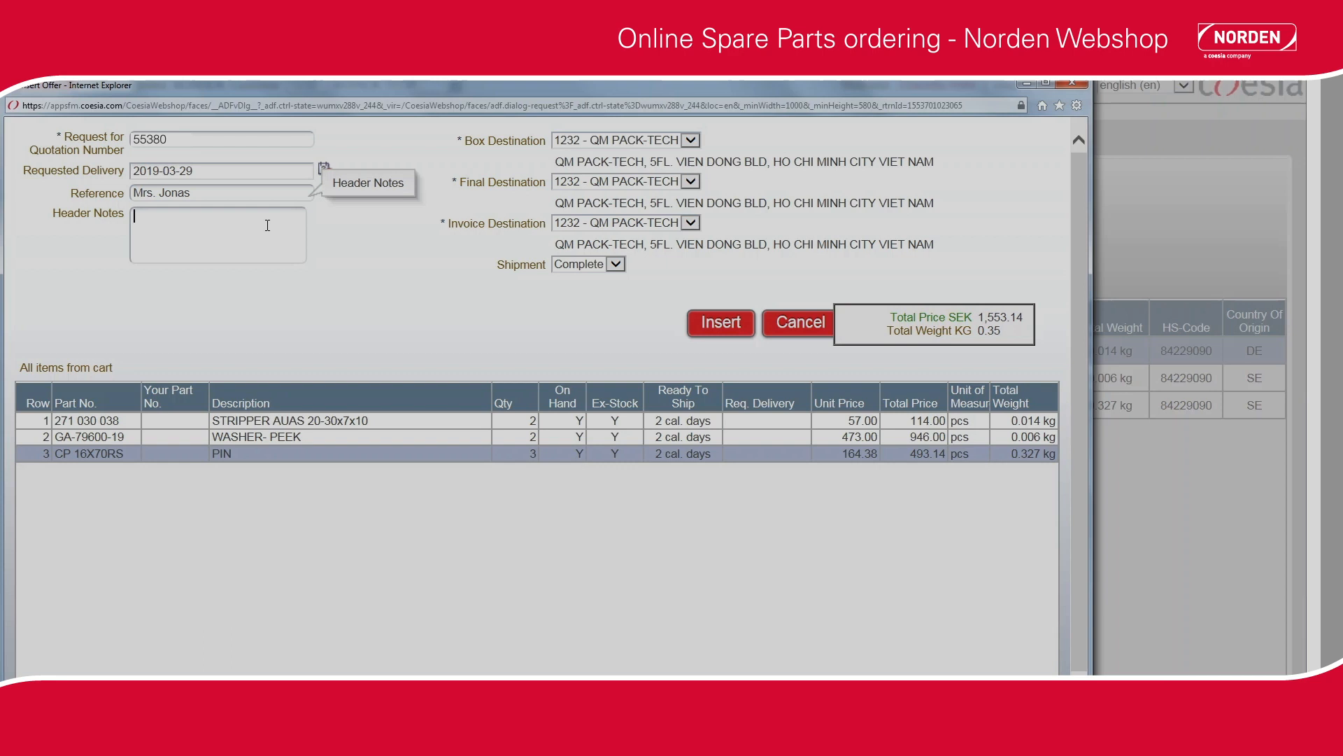
pyautogui.write('For NM700')
pyautogui.click(715, 322)
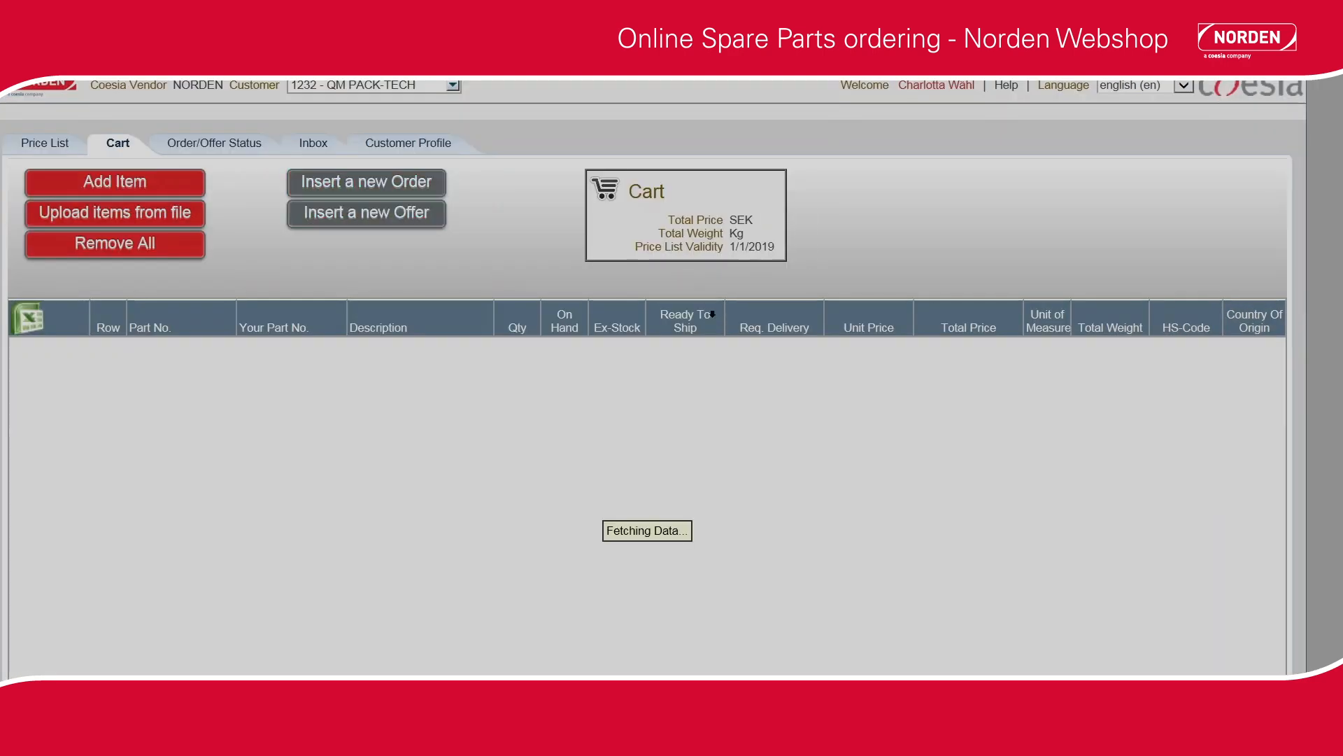
# Search the order/offer status list for offers only.
pyautogui.click(237, 144)
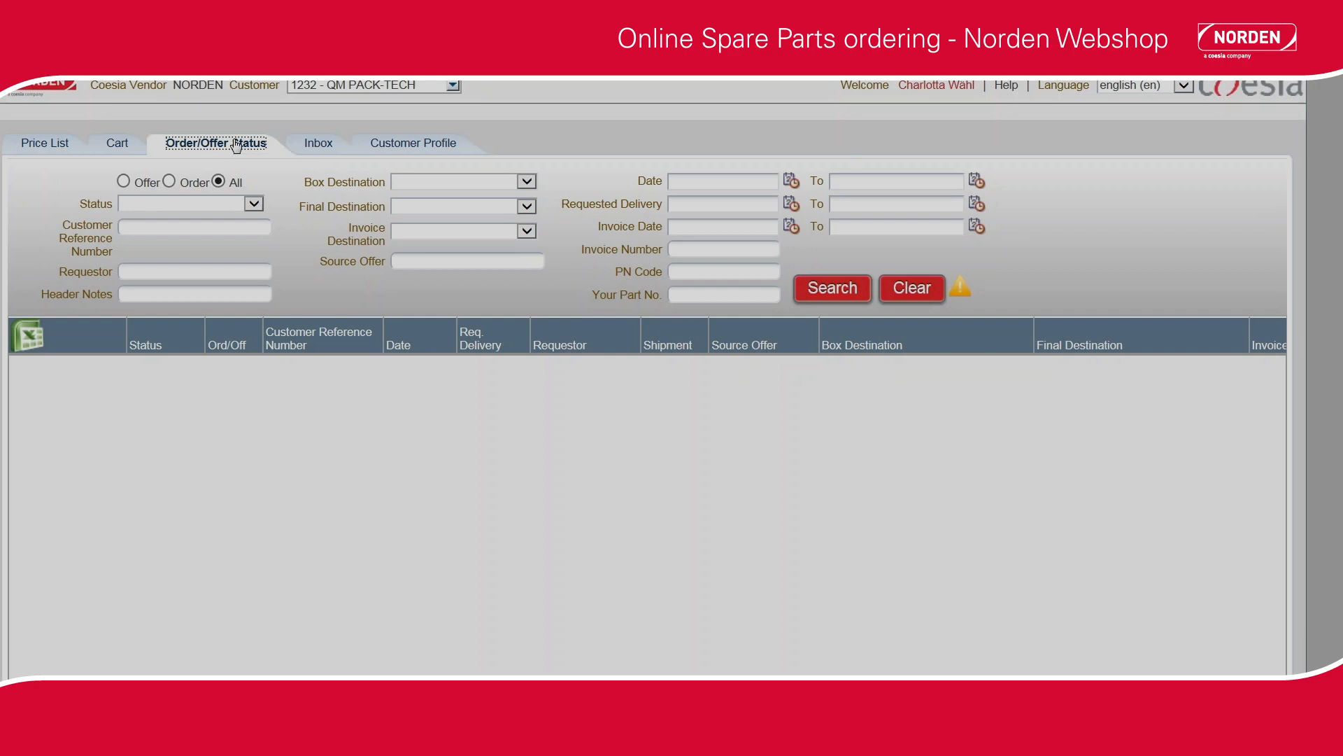
pyautogui.click(123, 182)
pyautogui.click(816, 292)
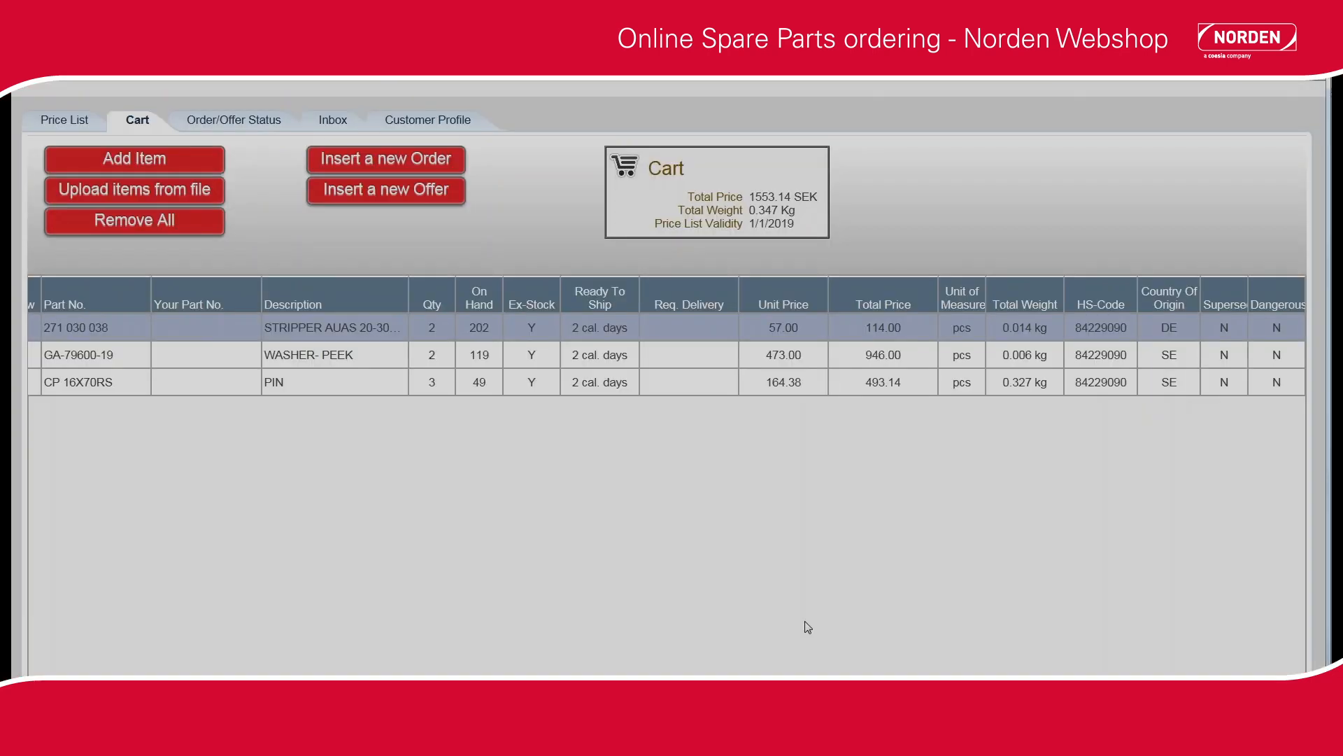
# Start a new order from the cart, entering the purchase order number and the requested delivery date 2019-03-29.
pyautogui.click(412, 162)
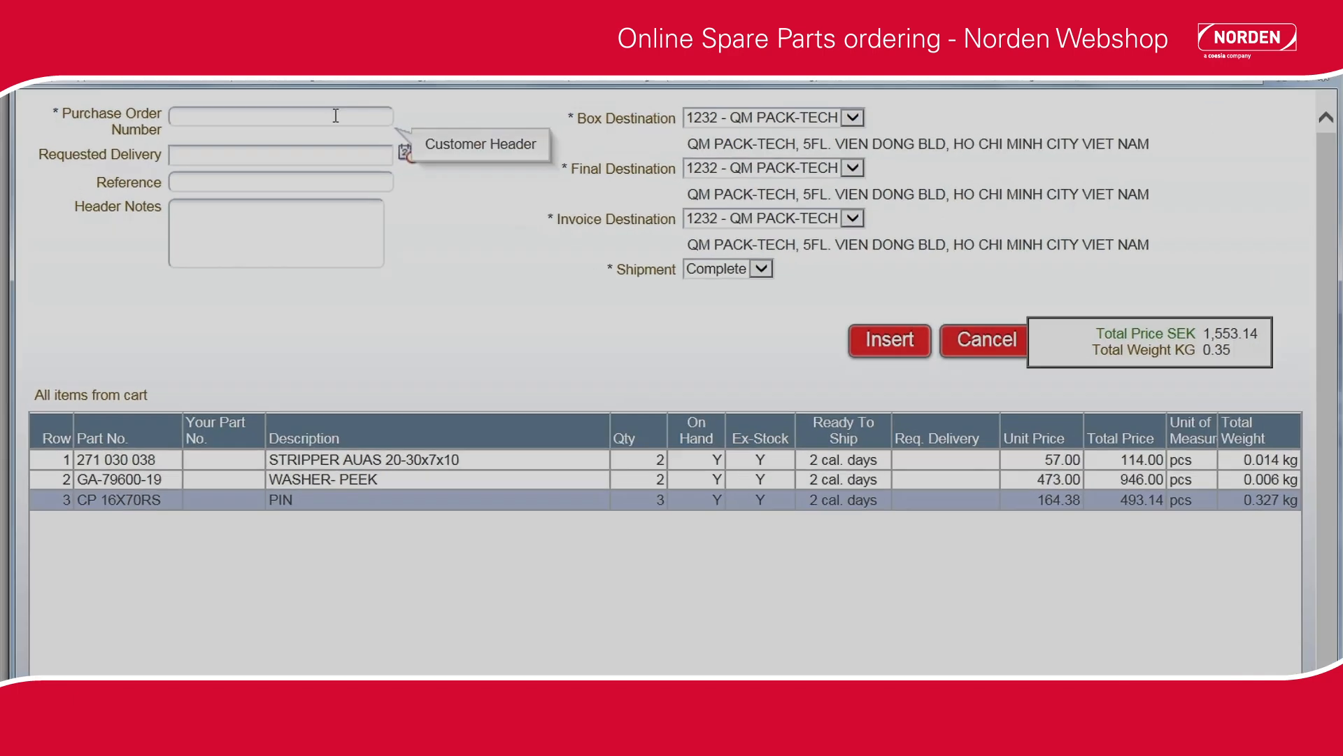
pyautogui.write('2019')
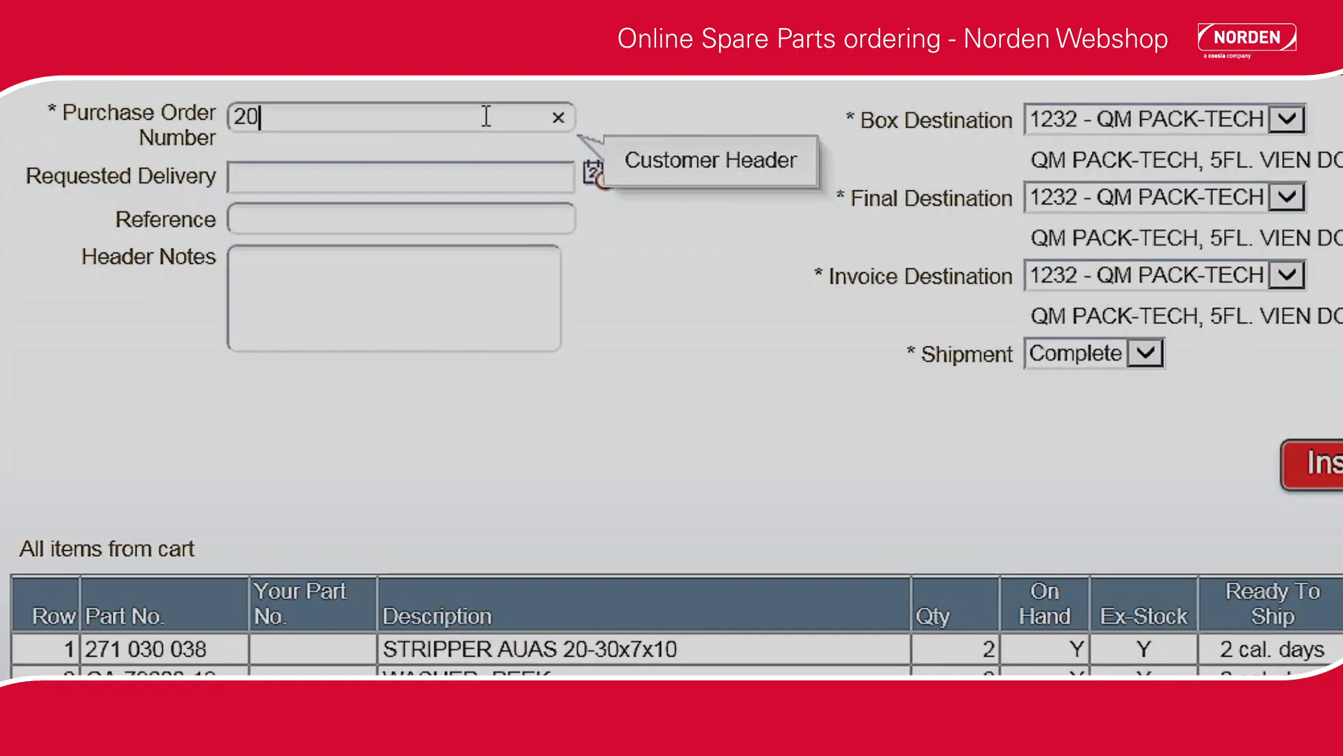
pyautogui.write('0328')
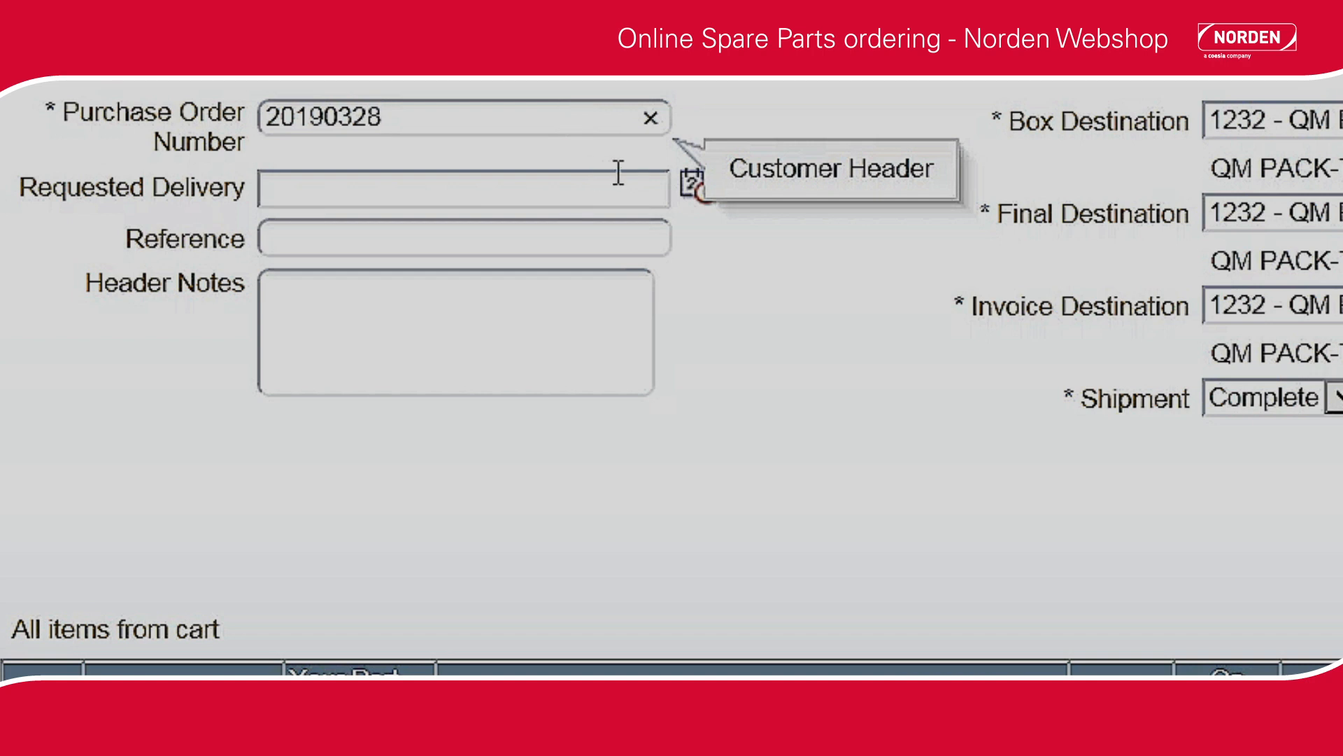
pyautogui.click(690, 187)
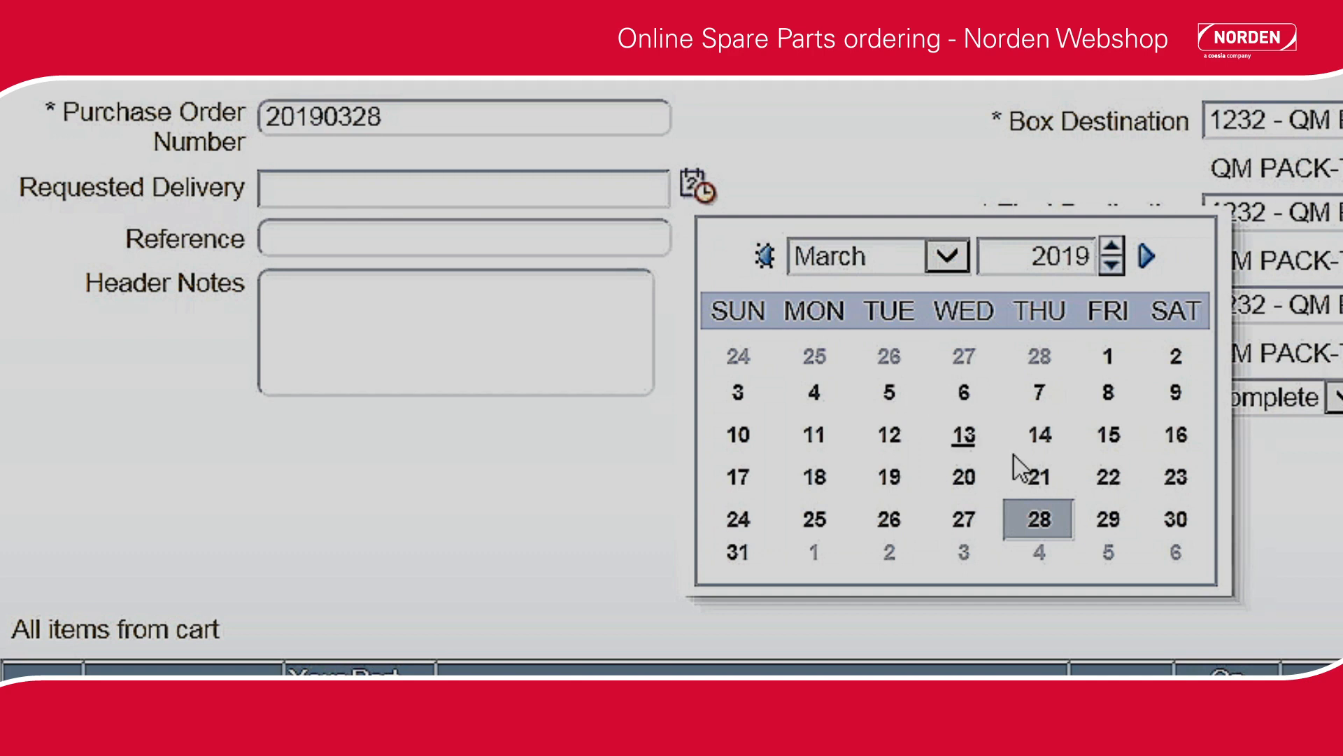
pyautogui.click(1113, 526)
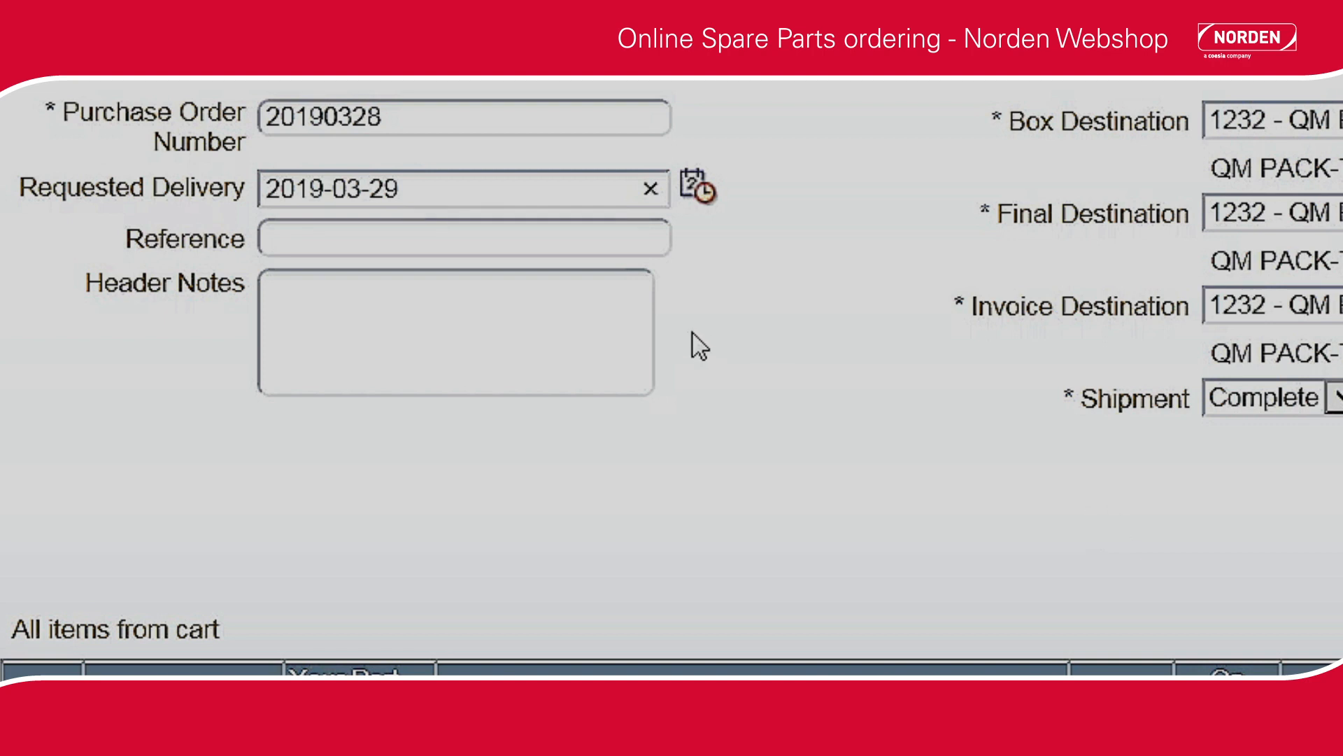
# Enter the contact person's title and name as the reference of the order.
pyautogui.click(518, 247)
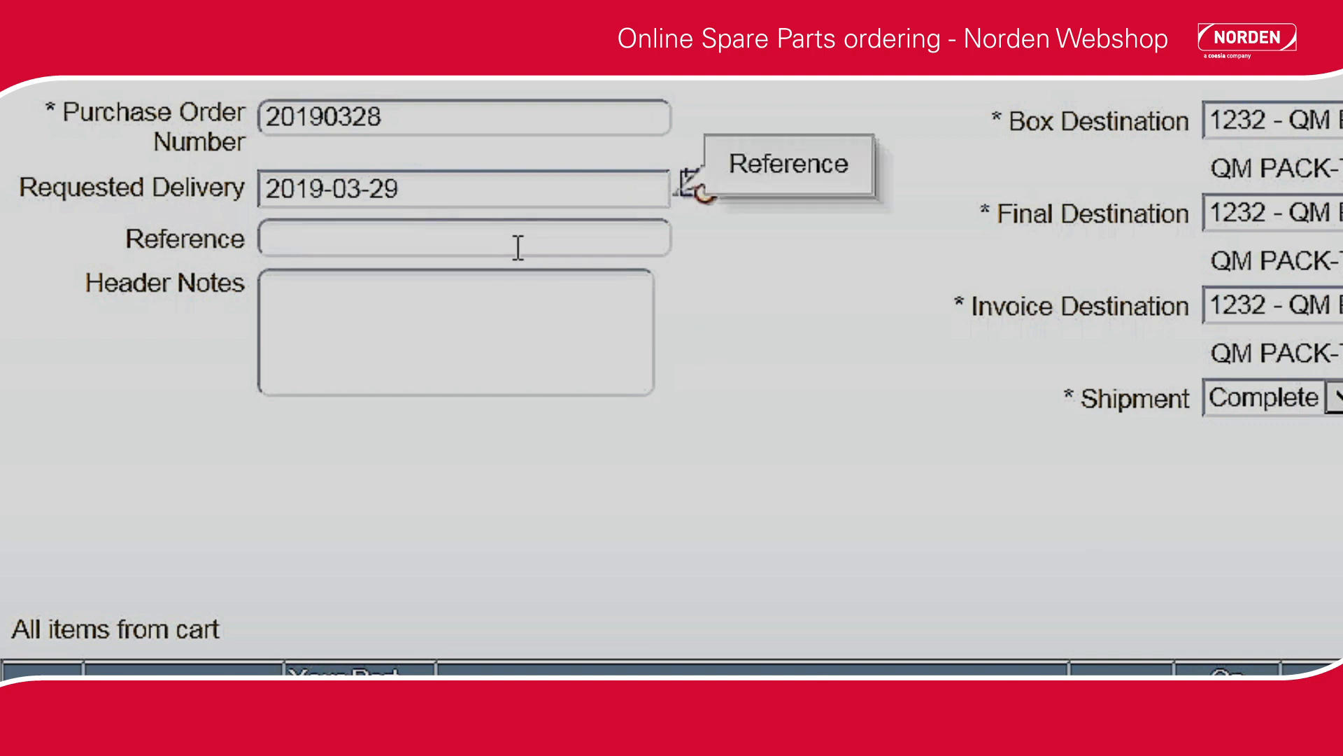
pyautogui.write('Mr')
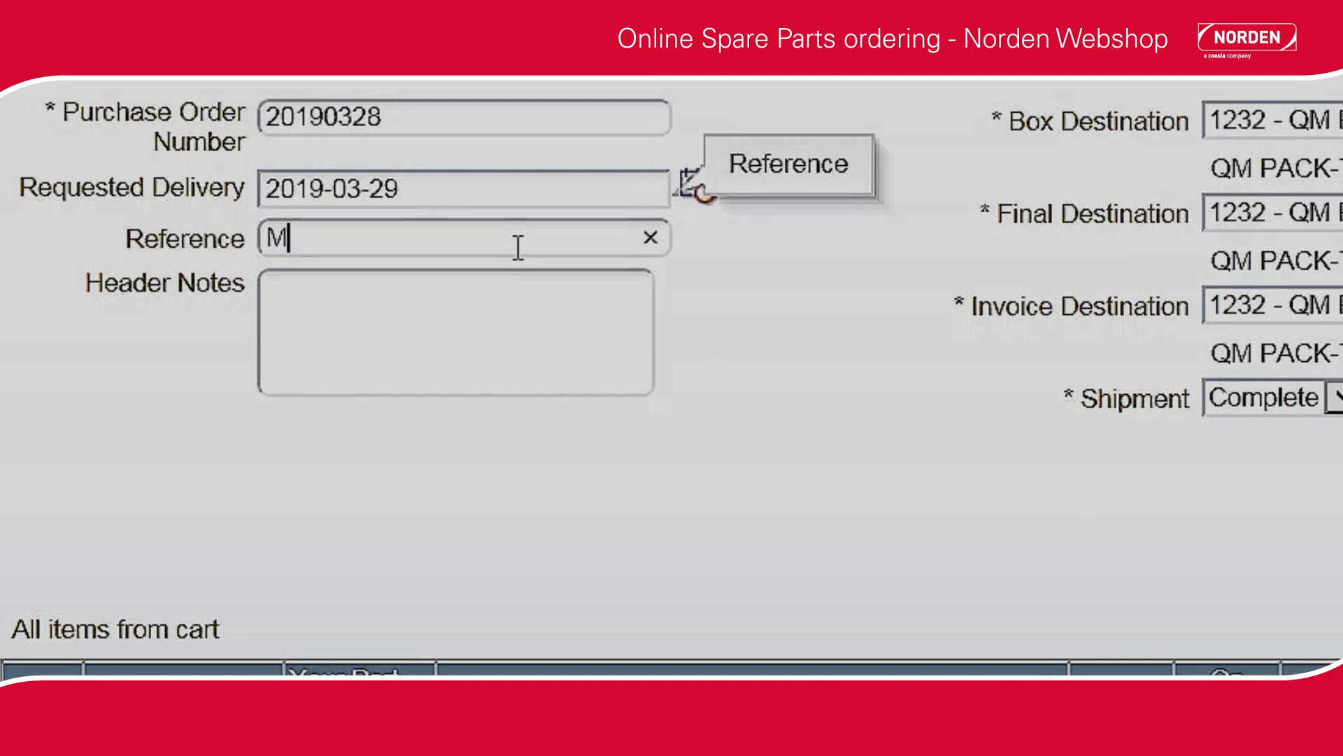
pyautogui.write('s.Jones')
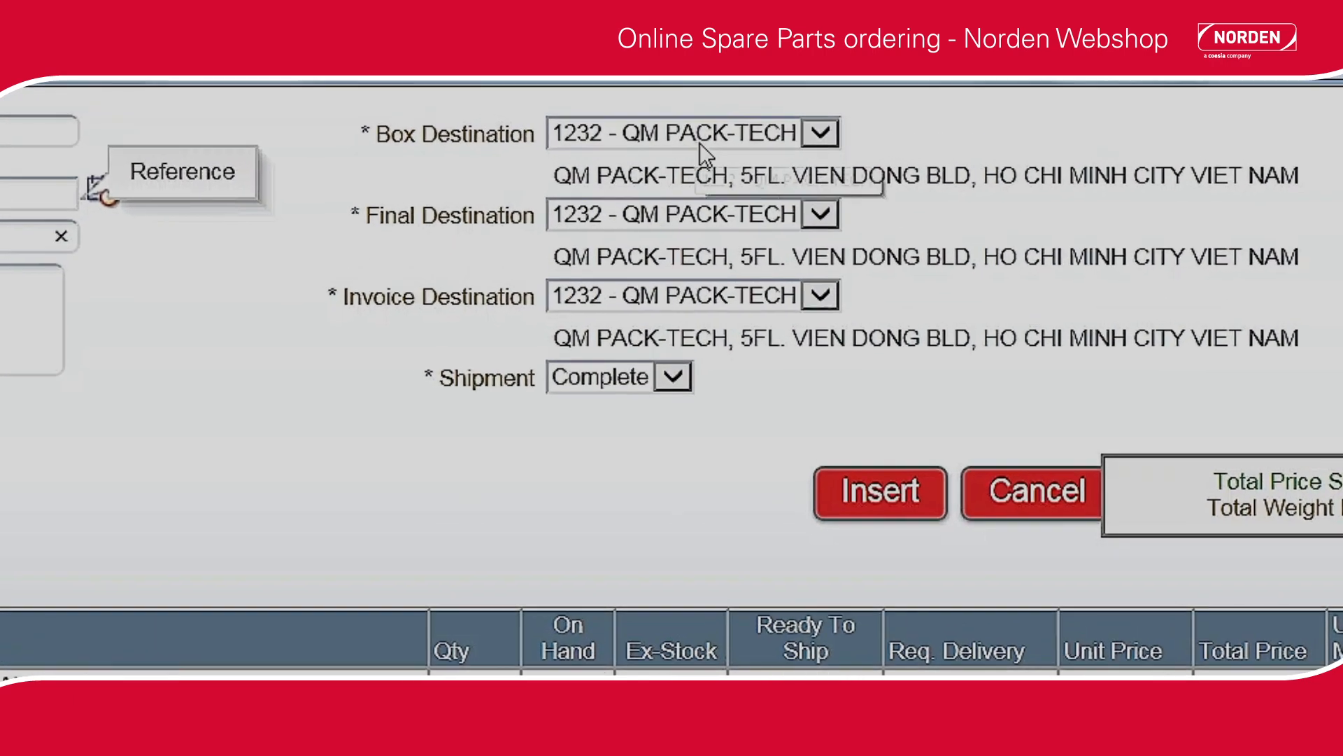
# Choose QM PACK-TECH as the box, final and invoice destination of the order.
pyautogui.click(840, 145)
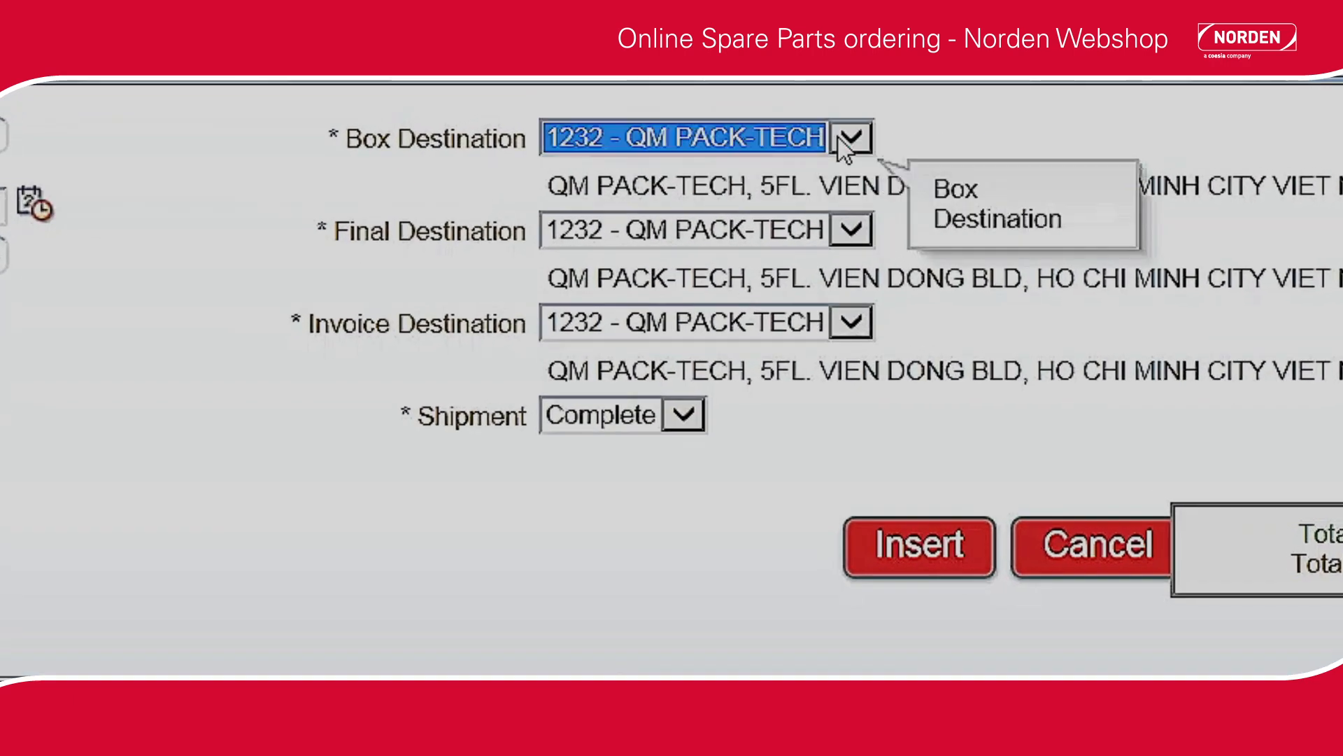
pyautogui.click(850, 228)
pyautogui.click(846, 217)
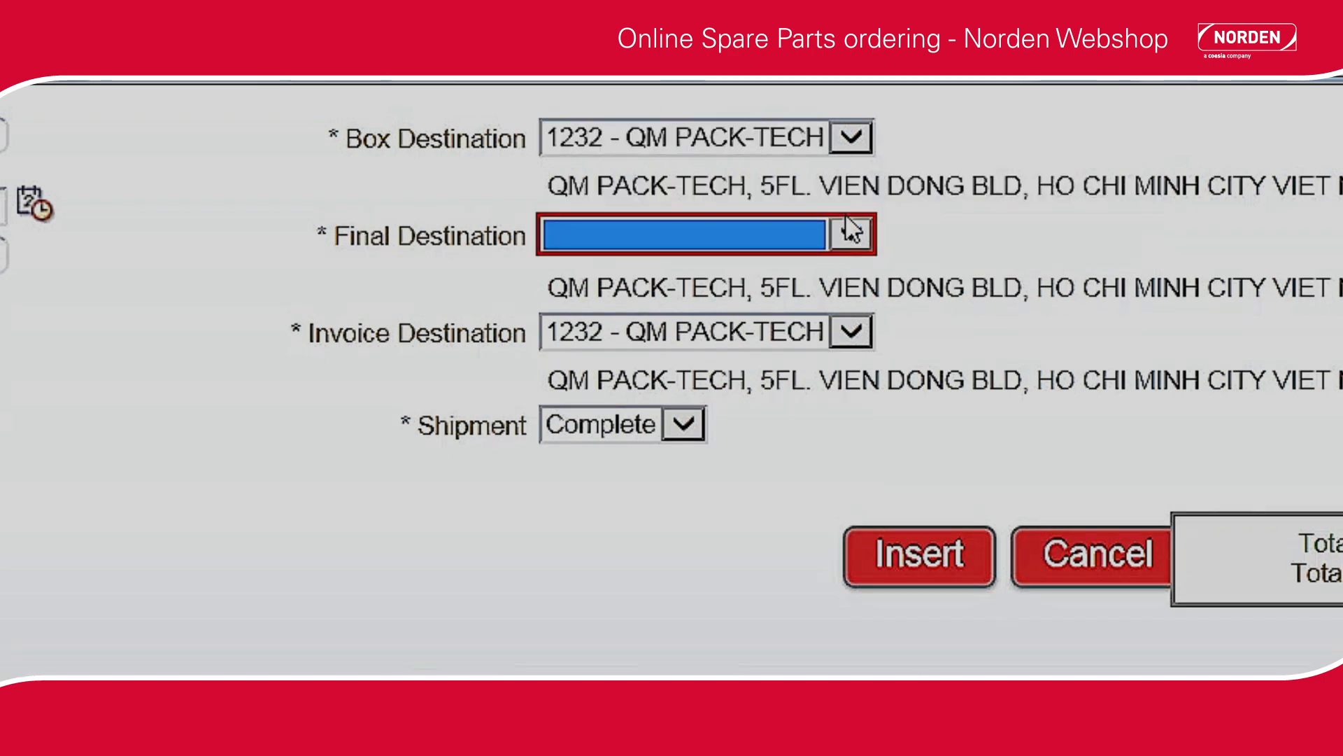
pyautogui.click(852, 236)
pyautogui.click(826, 260)
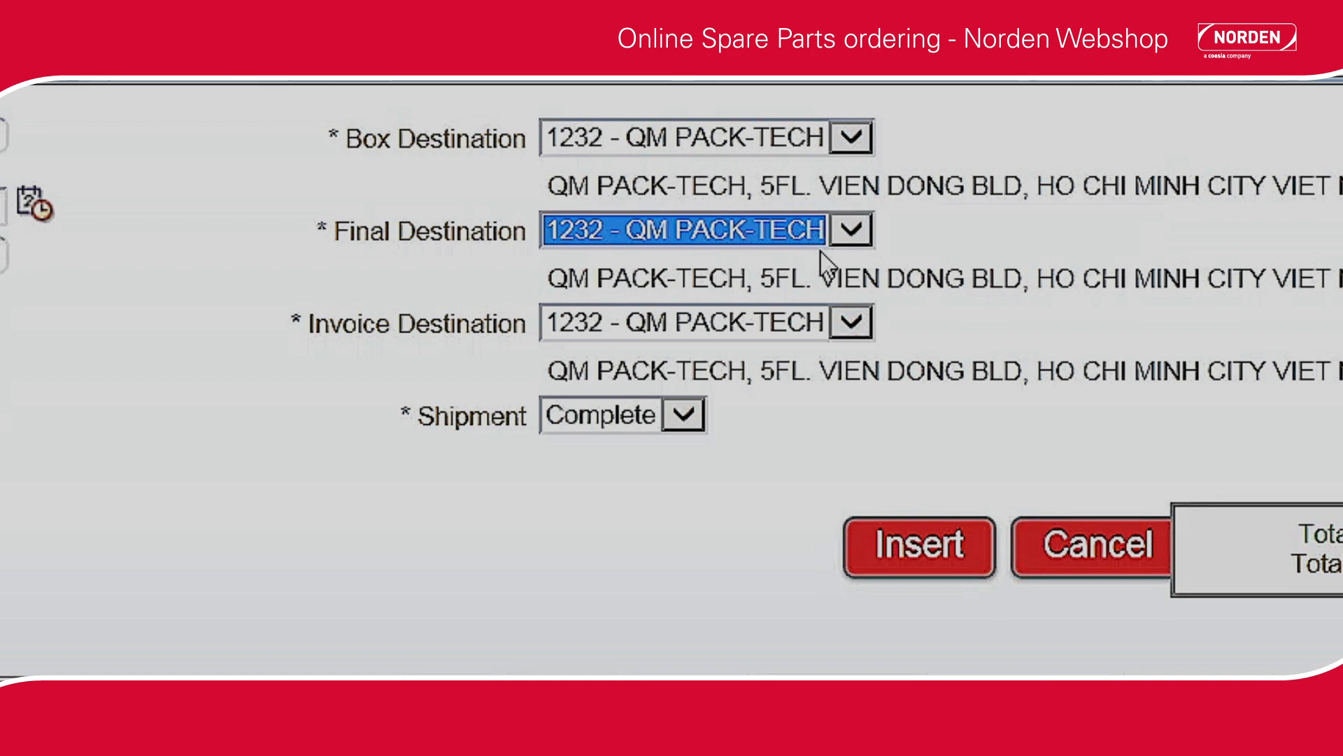
pyautogui.click(850, 322)
pyautogui.click(850, 322)
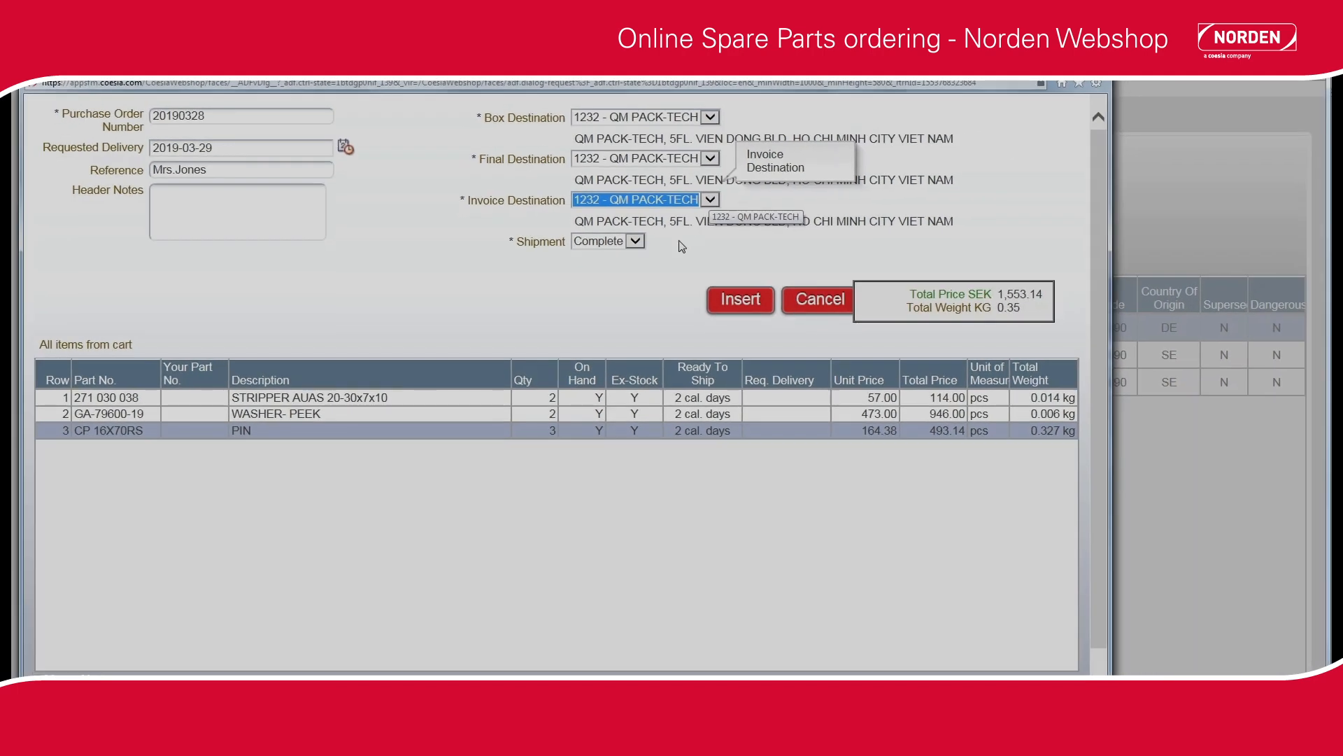
# Add the header note "For NM700" to the order and submit it.
pyautogui.click(634, 296)
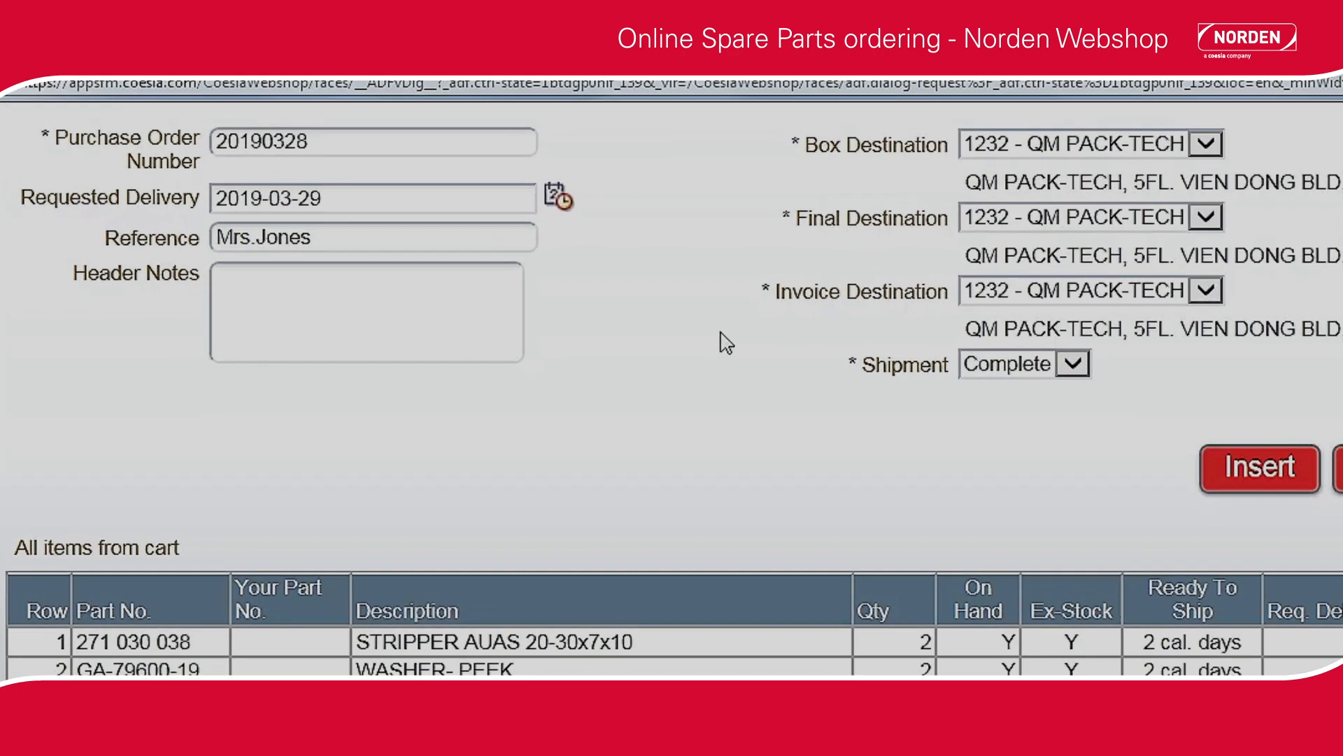
pyautogui.click(453, 294)
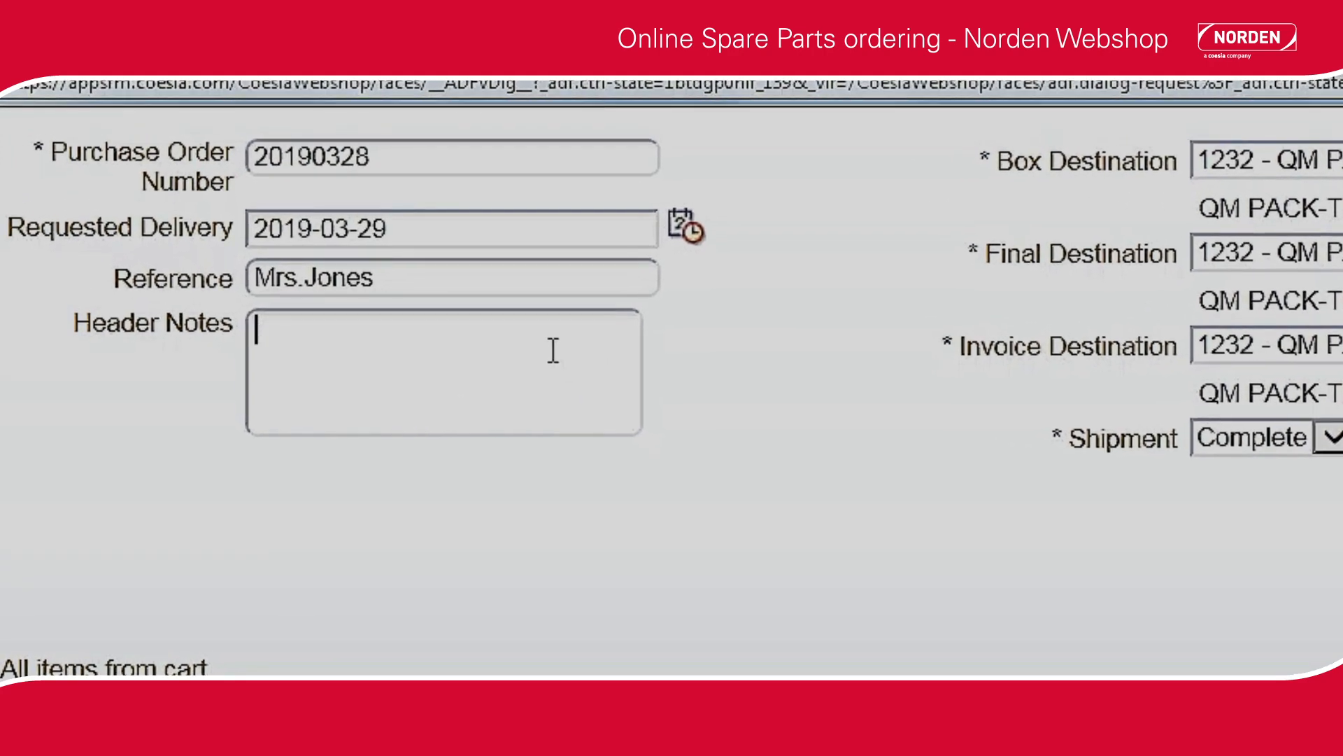
pyautogui.write('For NM')
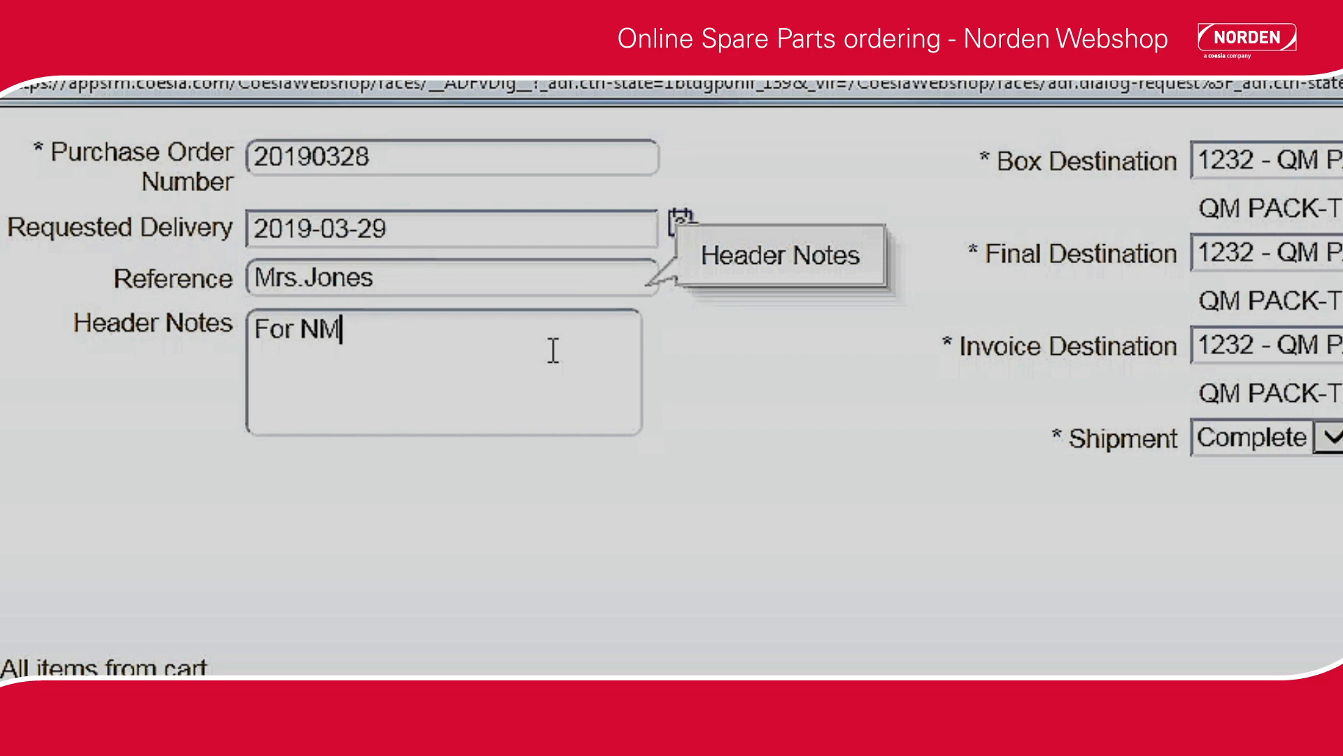
pyautogui.write('700')
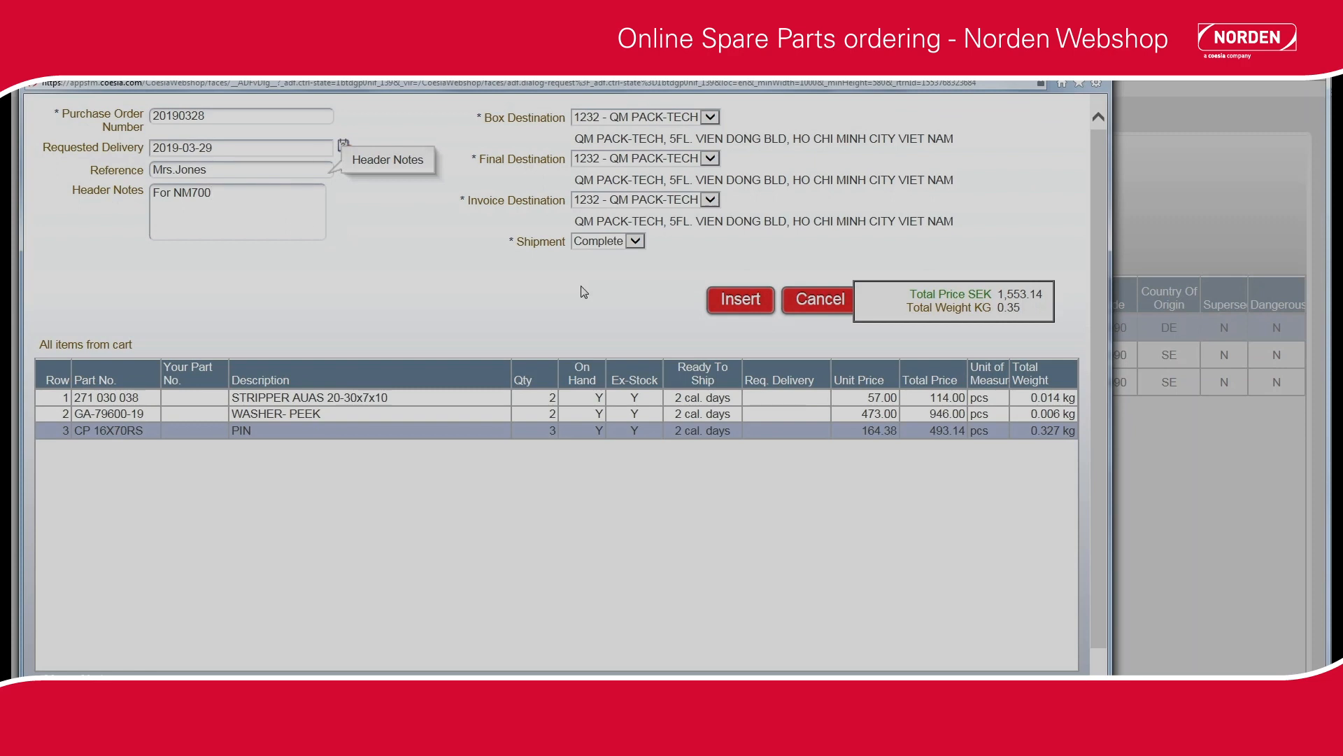
pyautogui.click(717, 305)
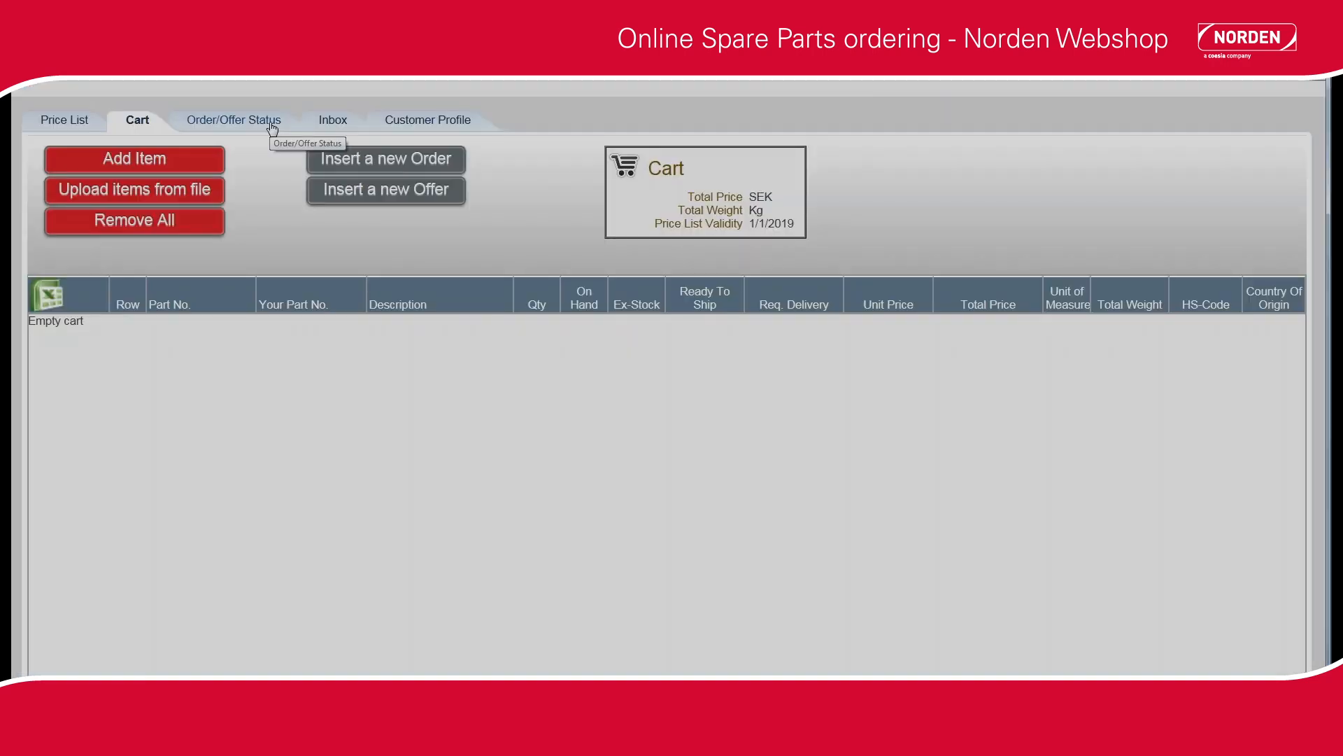
# Search the order/offer status list for orders only.
pyautogui.click(272, 129)
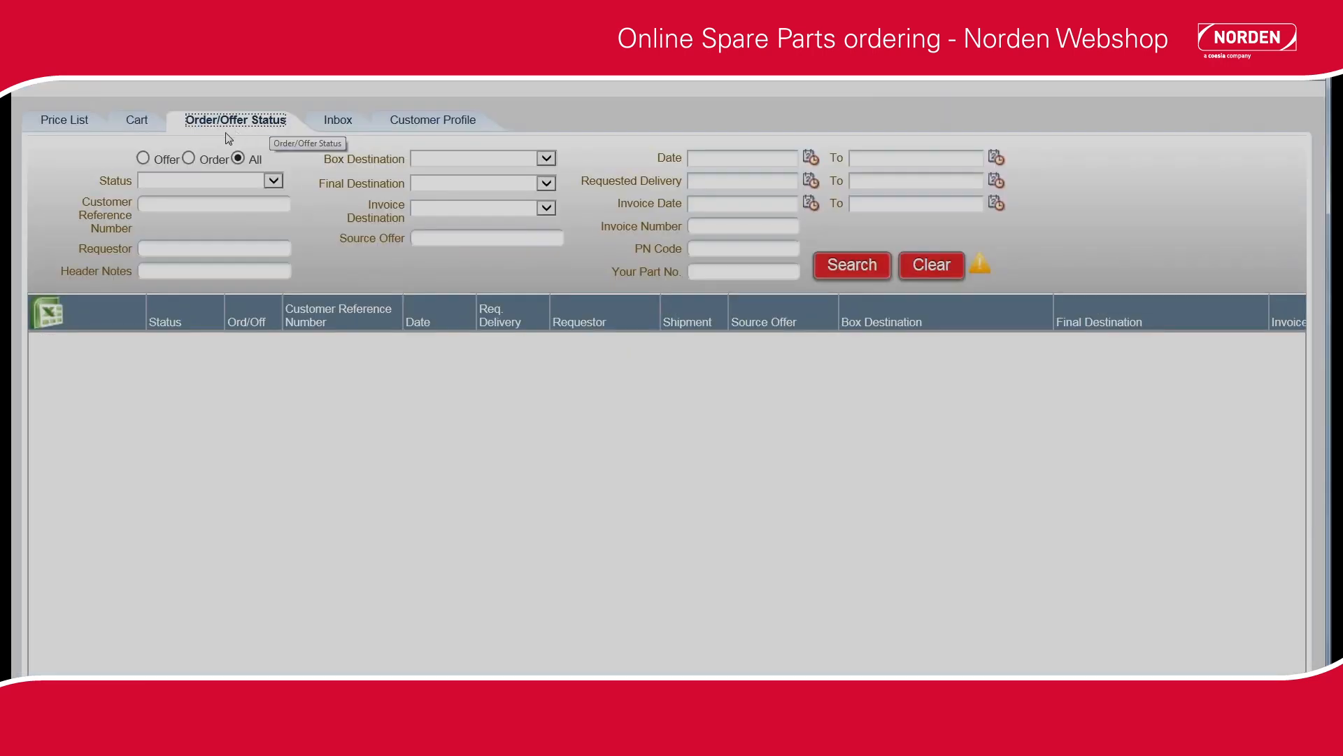
pyautogui.click(144, 160)
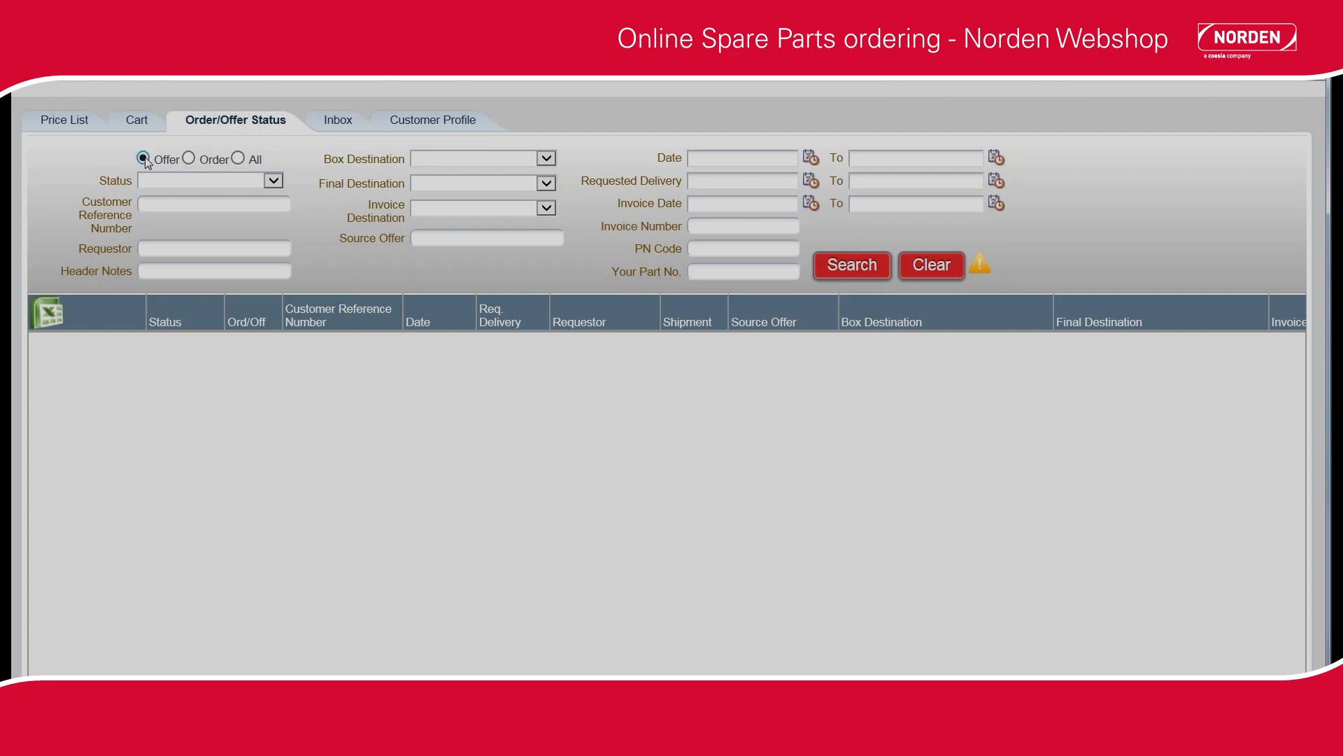
pyautogui.click(189, 160)
pyautogui.click(841, 266)
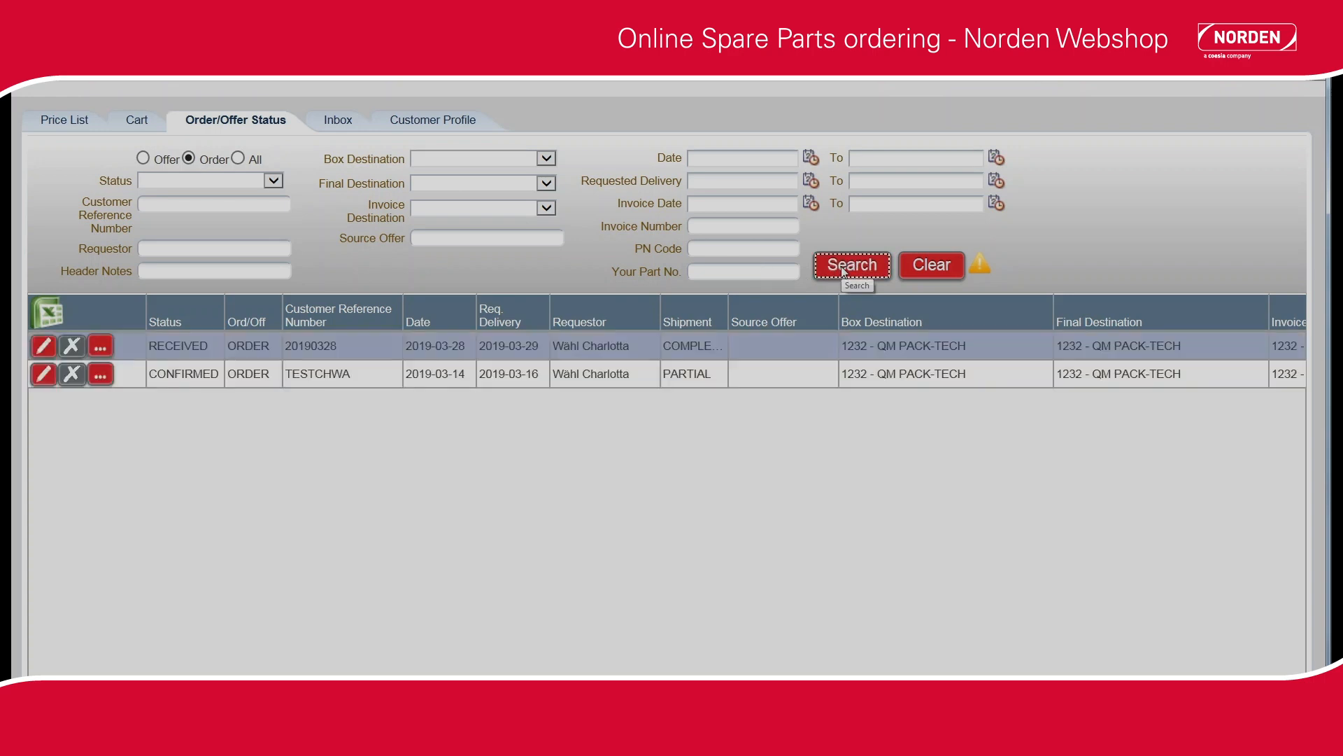